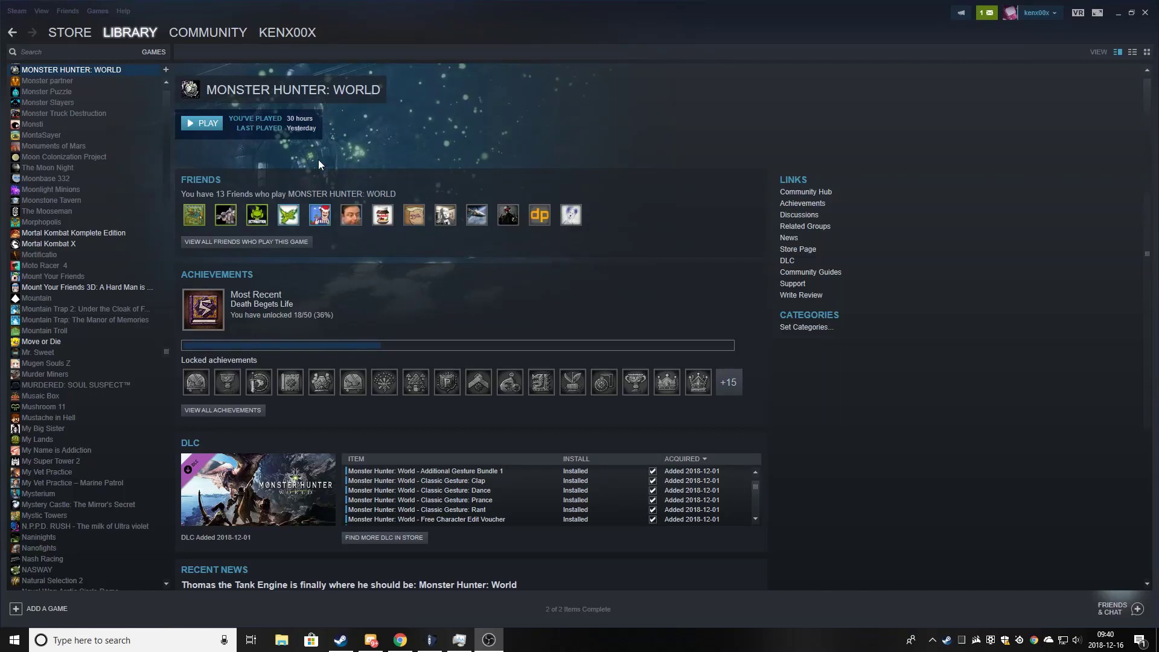
Open MONSTER HUNTER: WORLD's install folder from its Steam properties' local files page.
right_click(125, 68)
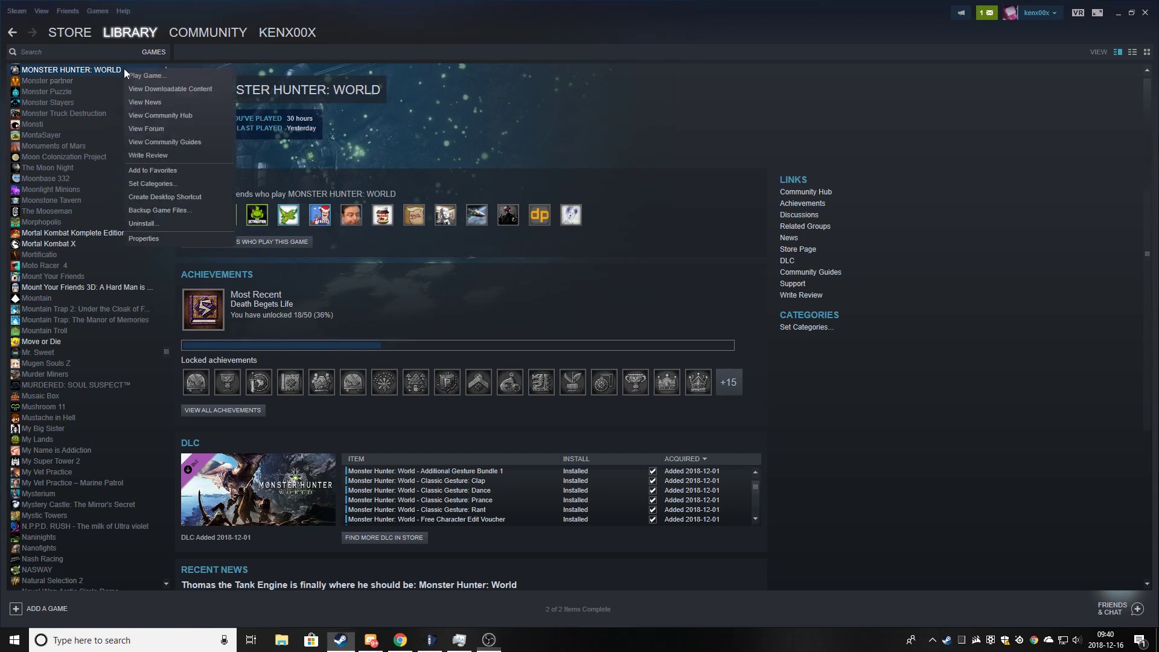
click(176, 235)
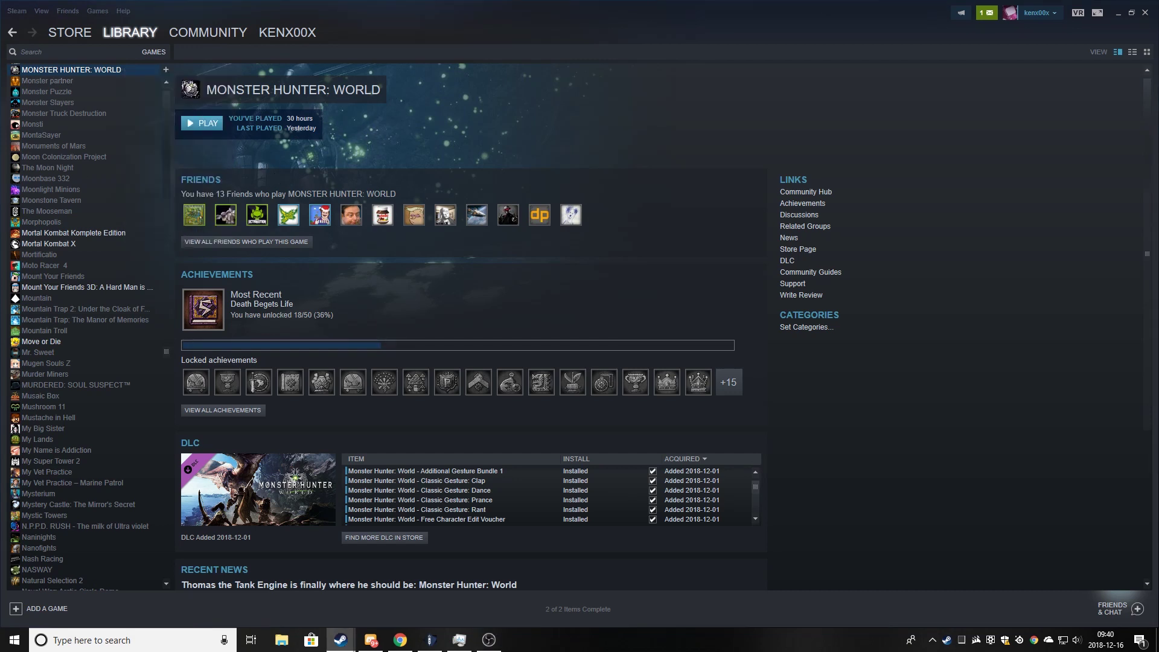
click(418, 108)
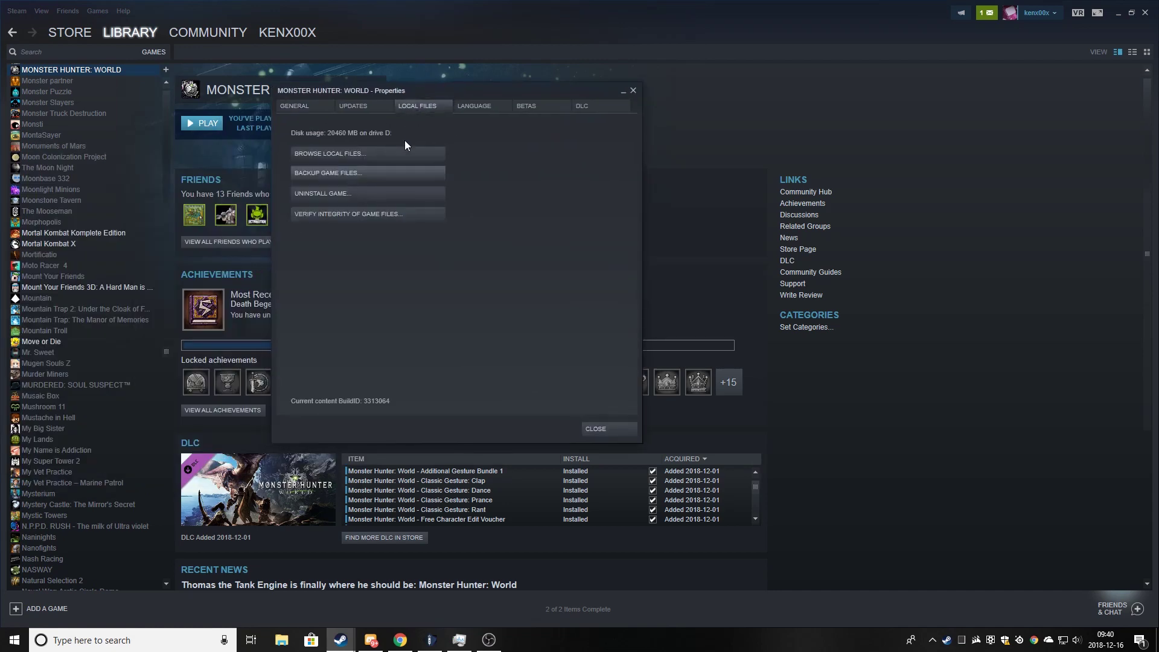
click(408, 155)
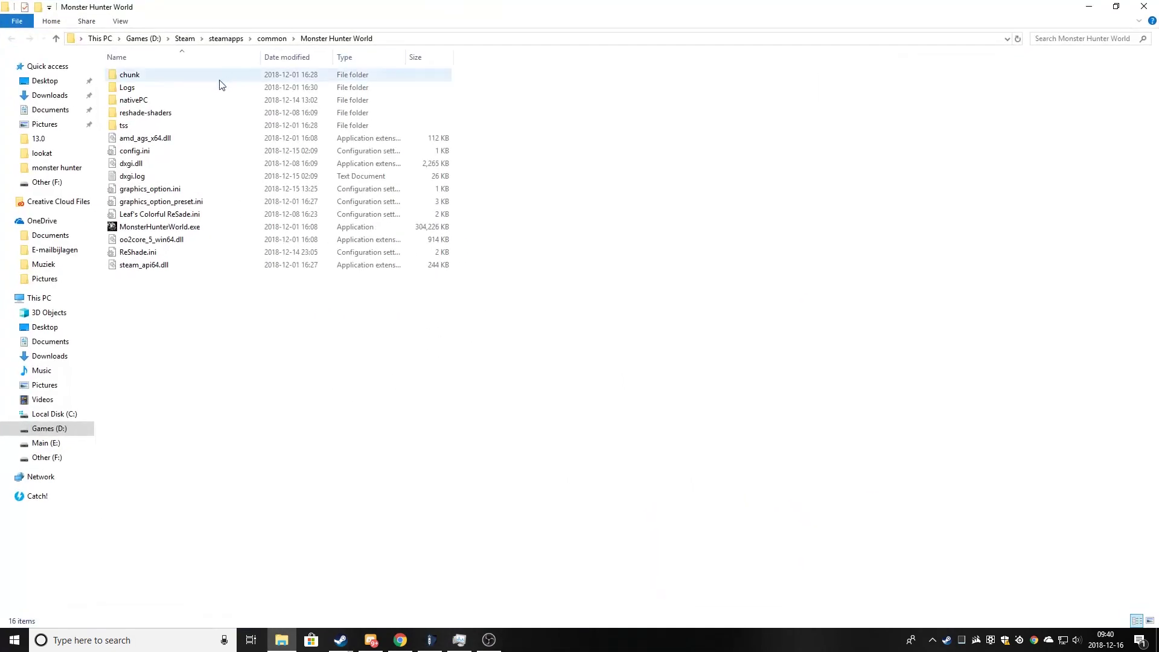
Copy chunk0.bin through chunk5.bin from the game's chunk folder.
double_click(239, 73)
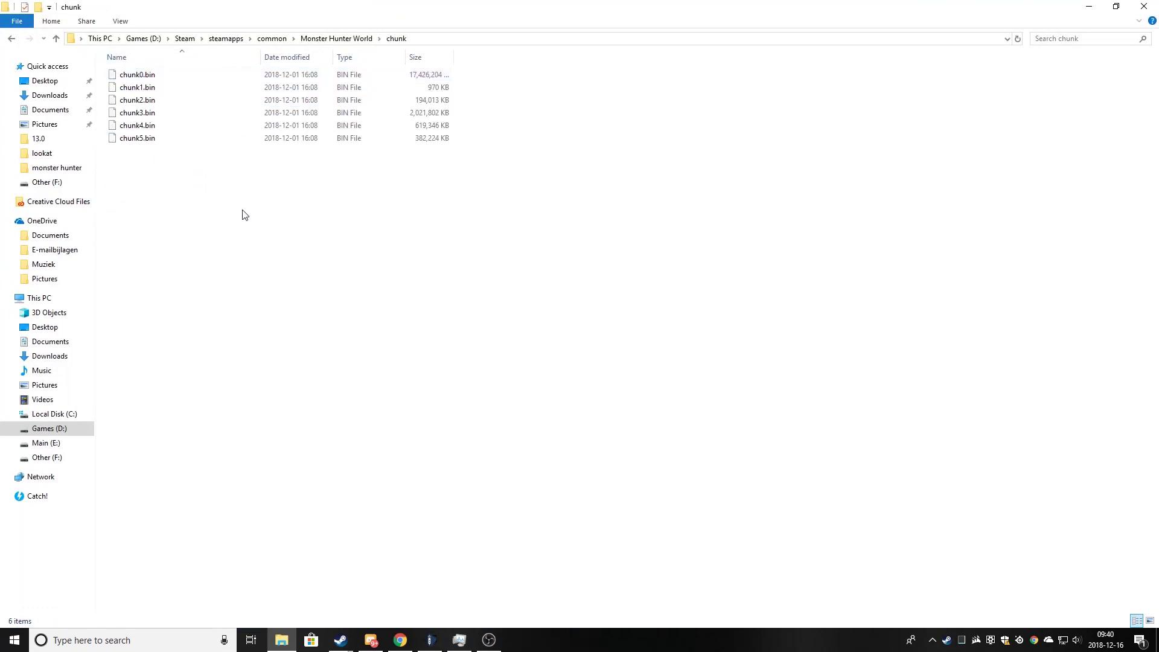
drag(254, 212, 327, 71)
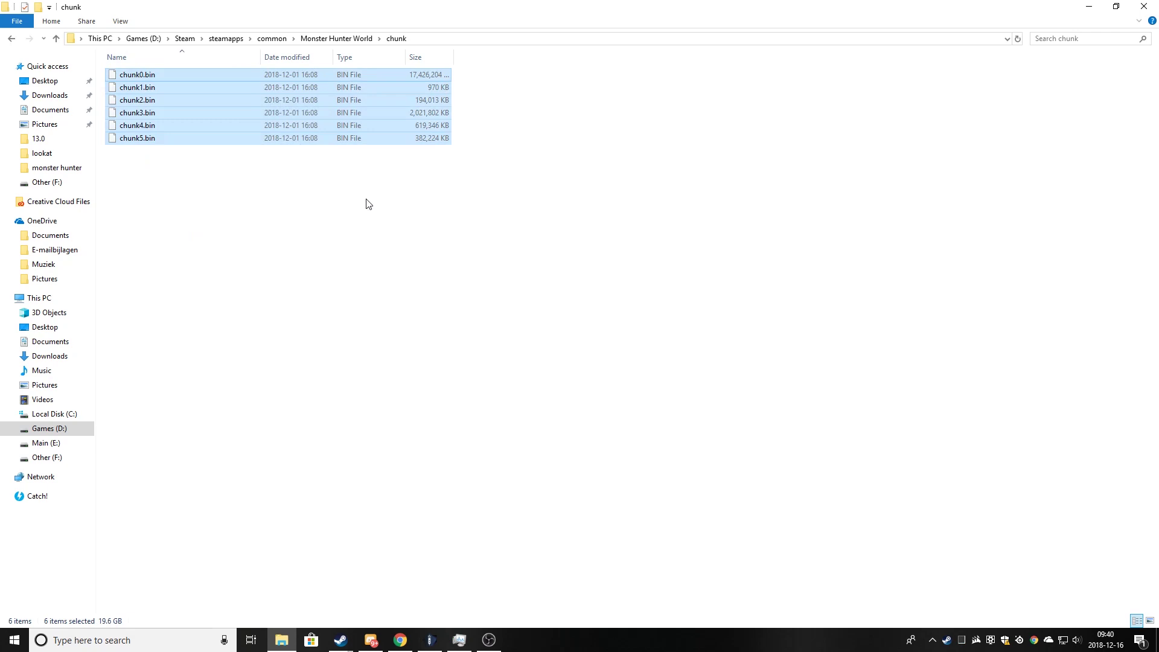
right_click(161, 134)
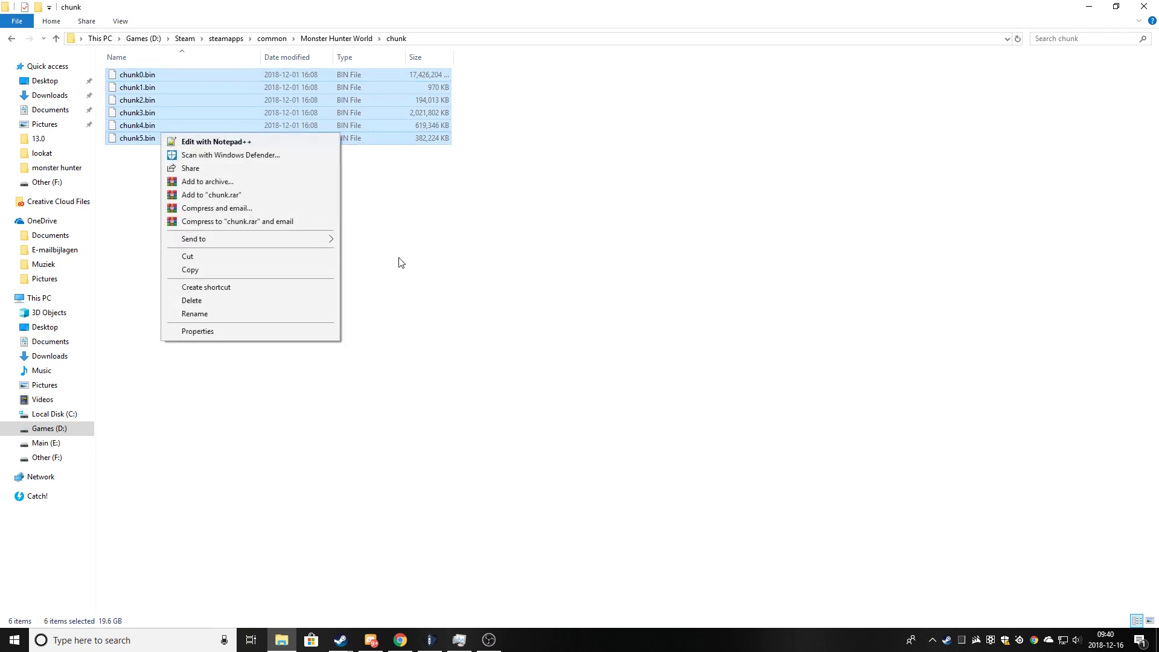
click(247, 274)
Paste the six chunk .bin files into the youtube folder on drive F.
mouse_move(288, 648)
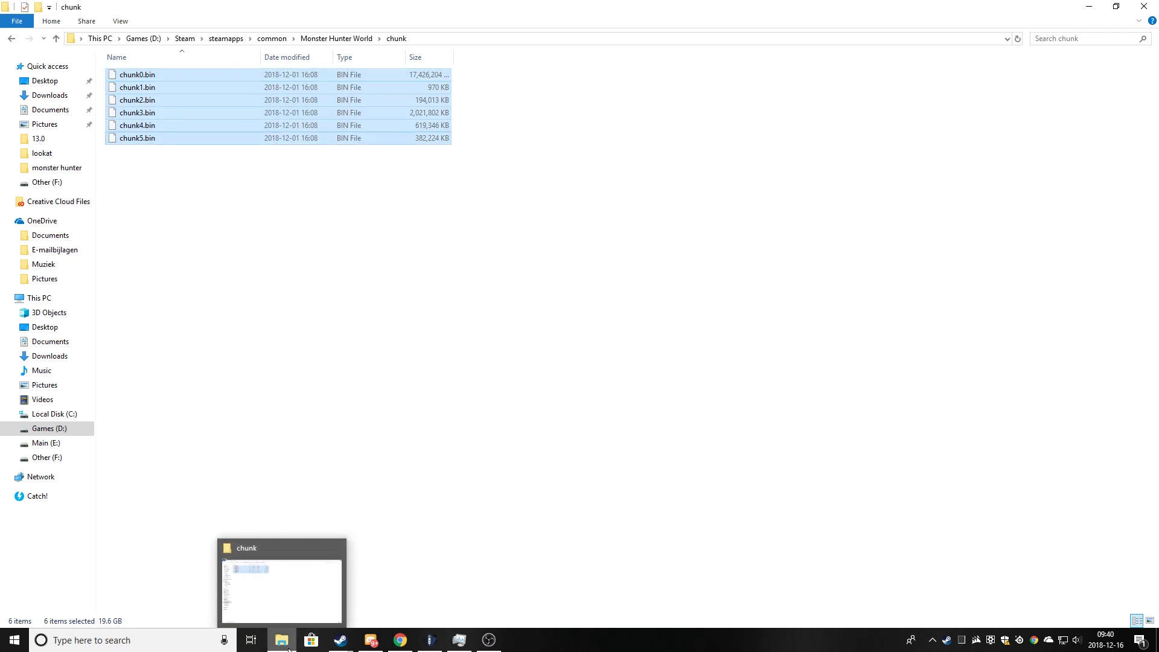
click(53, 458)
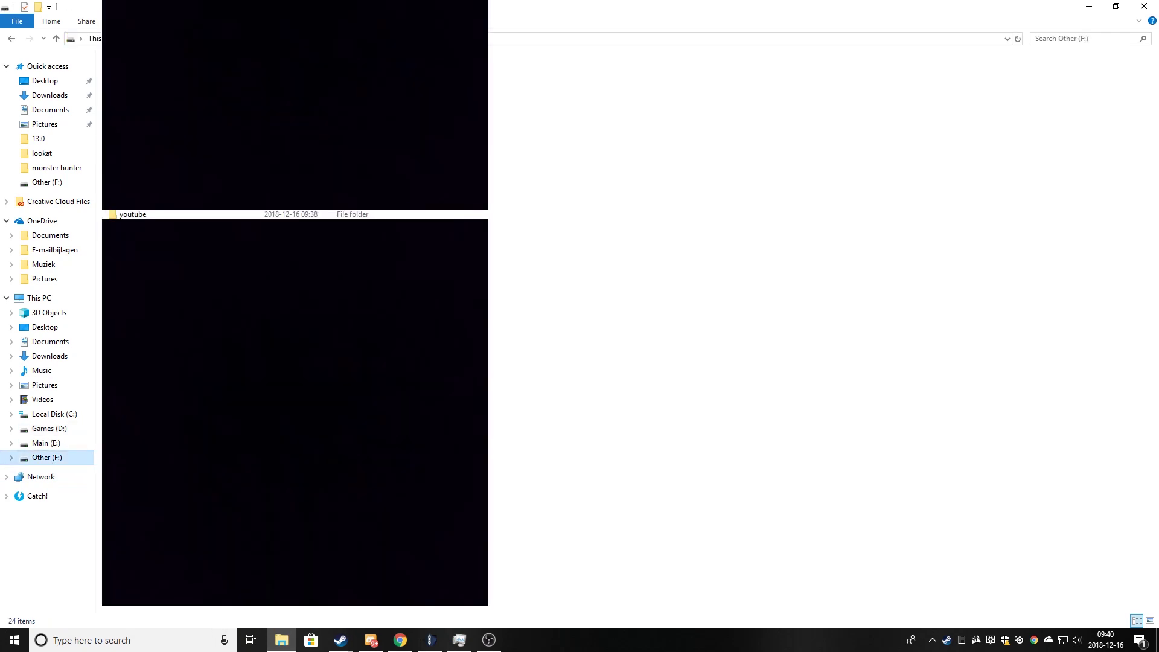
double_click(236, 215)
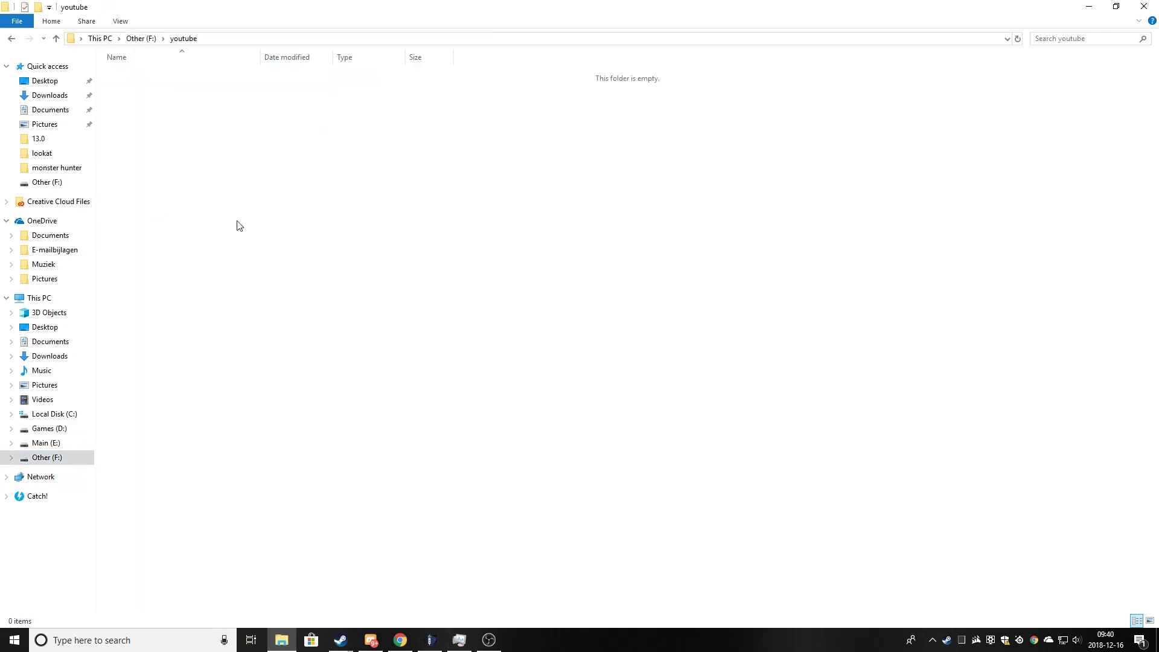
right_click(235, 223)
click(157, 305)
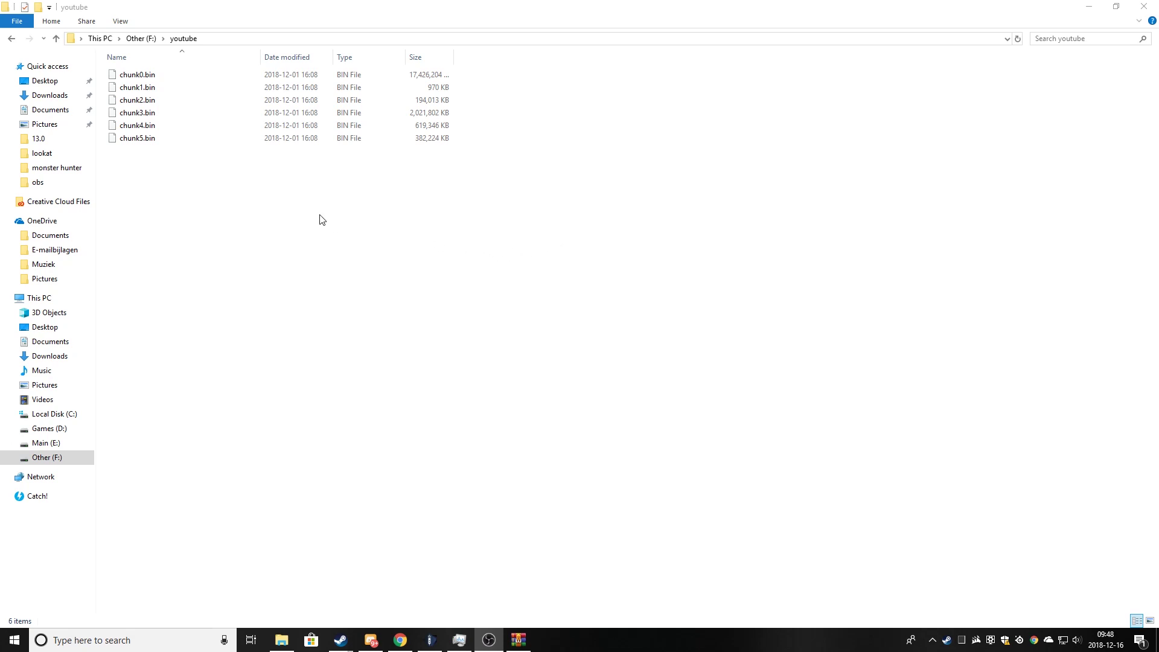
Reopen the game's install folder in a new window from Steam properties.
mouse_move(340, 640)
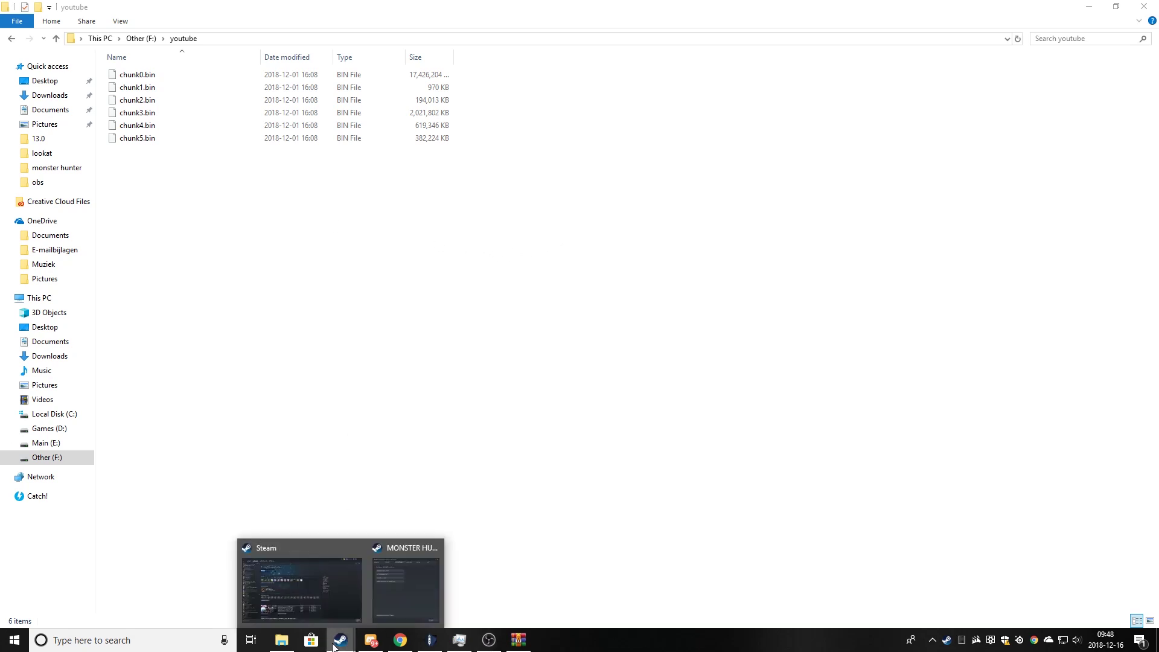
click(396, 578)
click(365, 149)
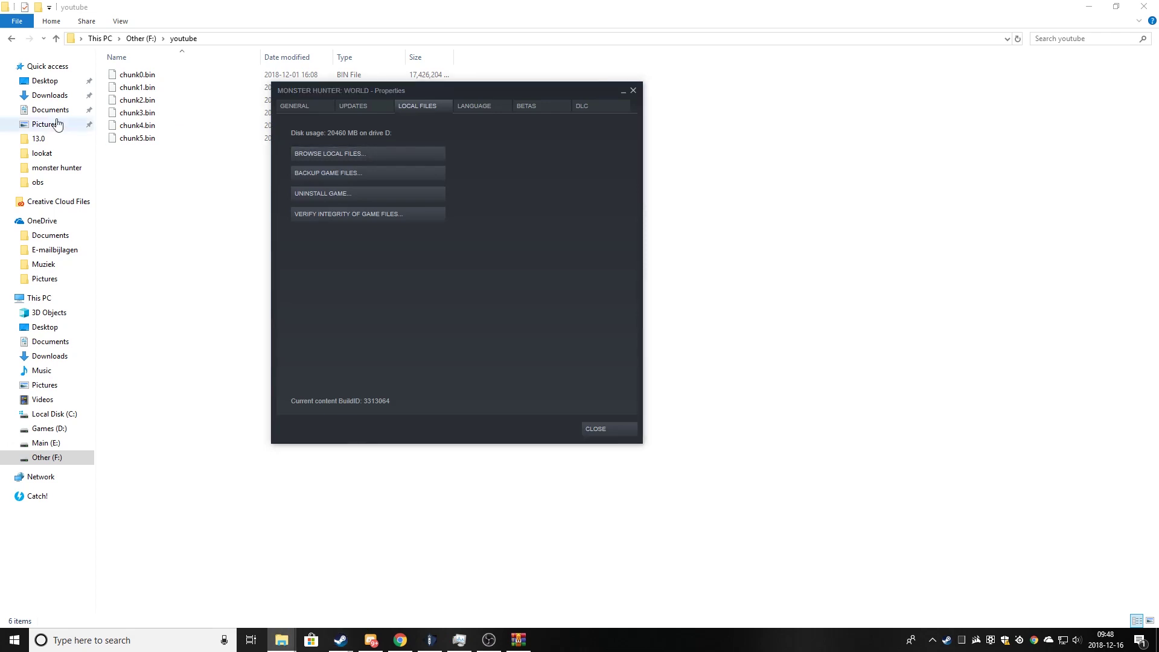
drag(117, 120, 839, 90)
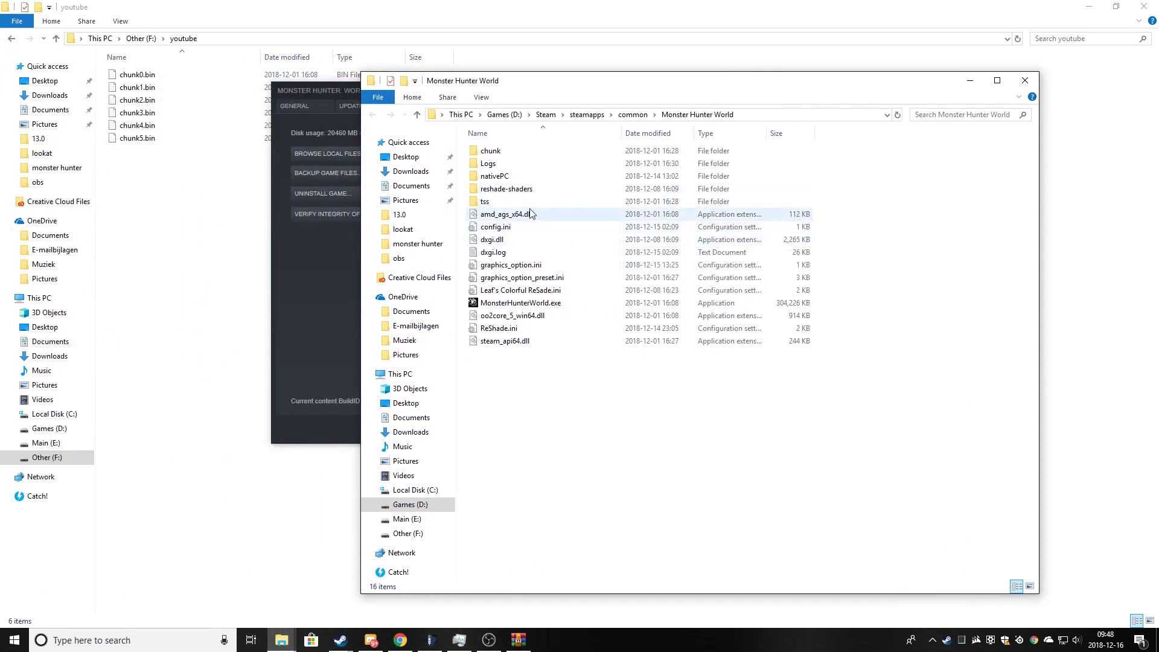
Copy oo2core_5_win64.dll from the game folder into the youtube folder.
click(523, 318)
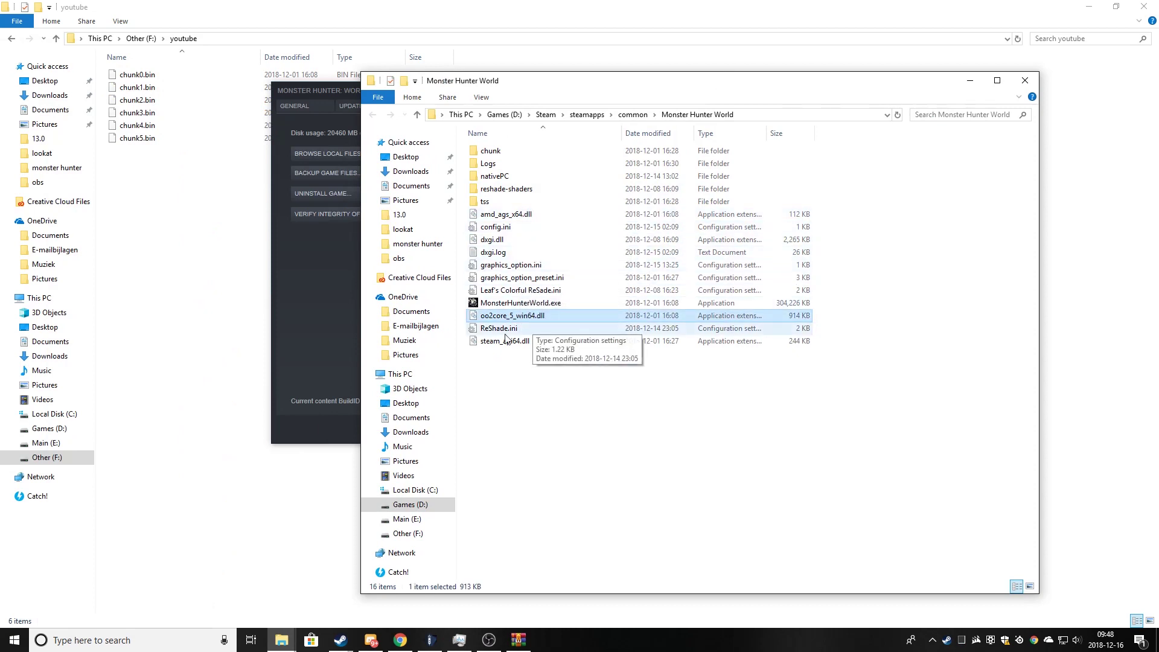
right_click(490, 317)
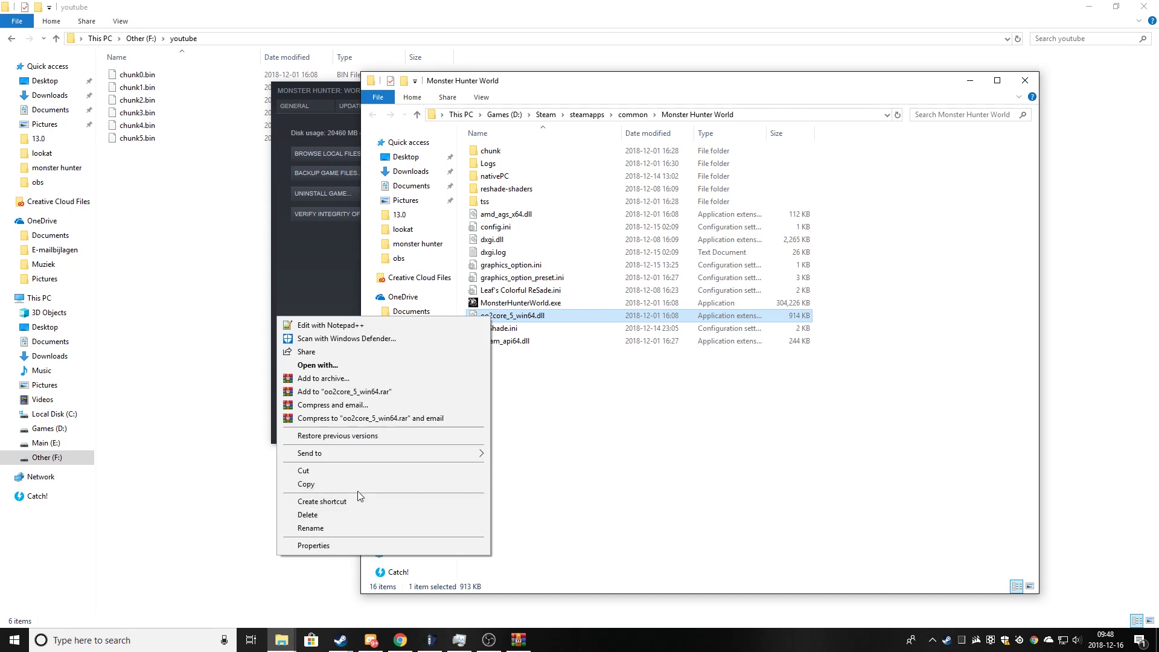
click(357, 484)
right_click(183, 312)
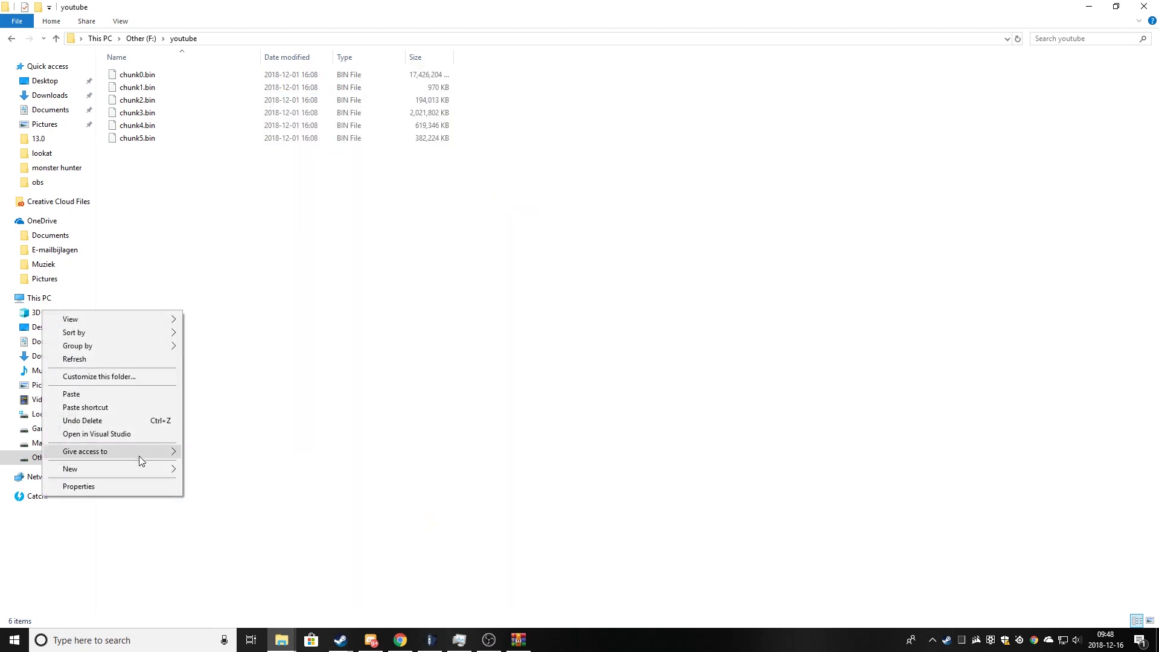
click(122, 396)
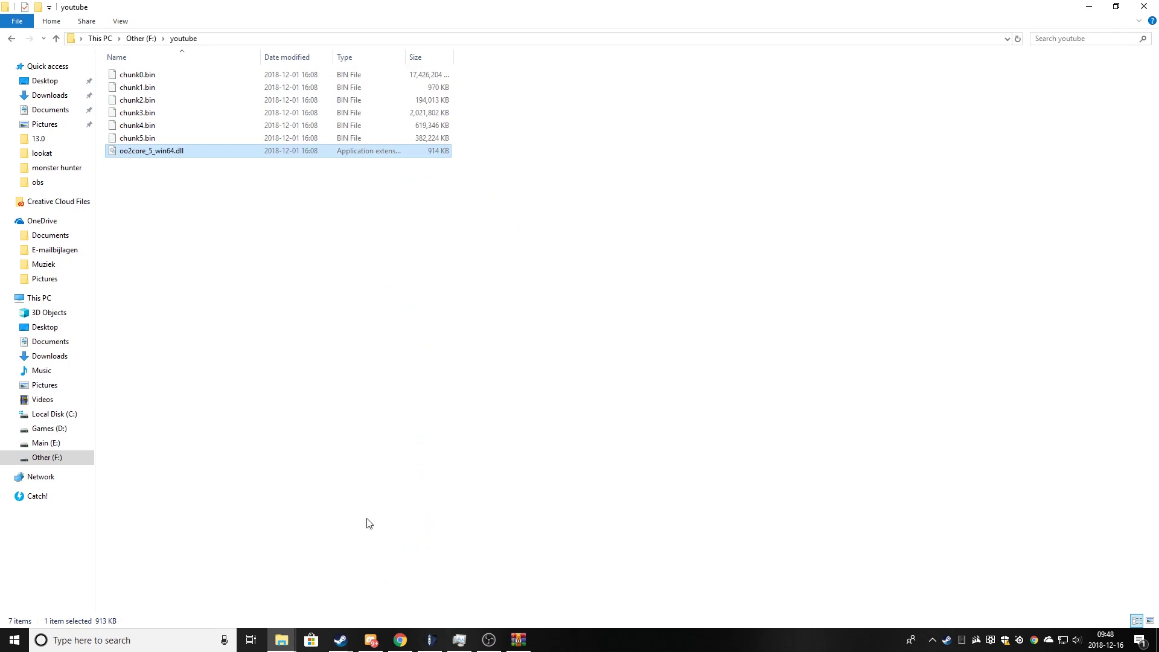
drag(507, 72, 452, 540)
Manually download WorldChunkTool from Nexus Mods and open the downloaded archive.
click(400, 639)
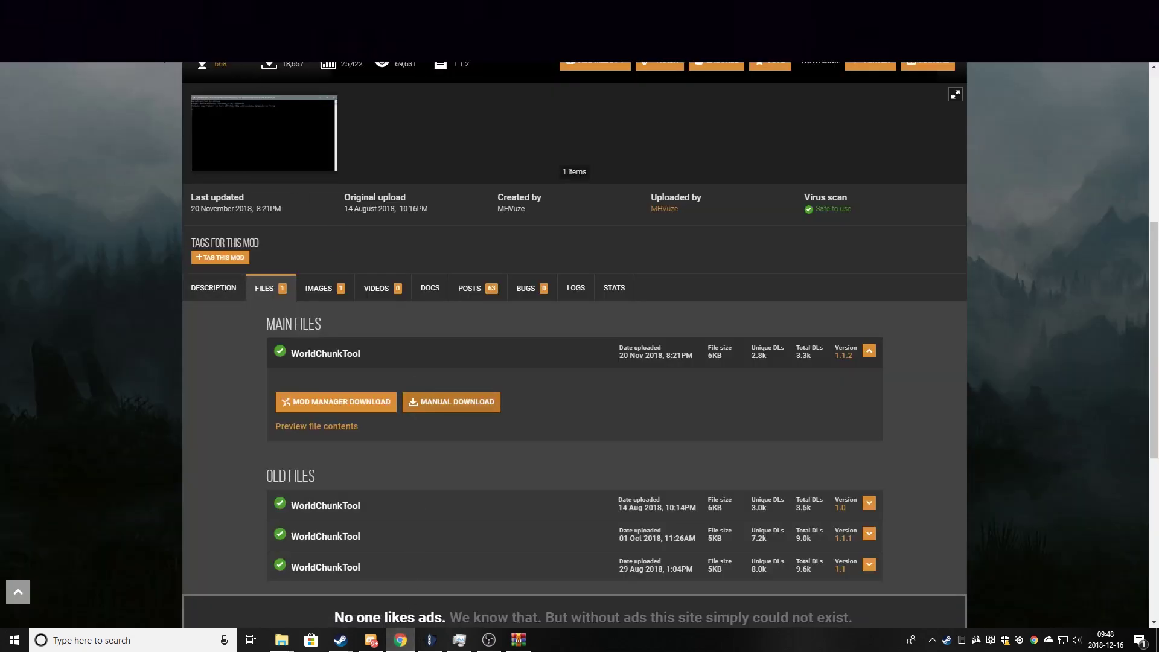
scroll(298, 146, up, 2)
scroll(465, 256, down, 2)
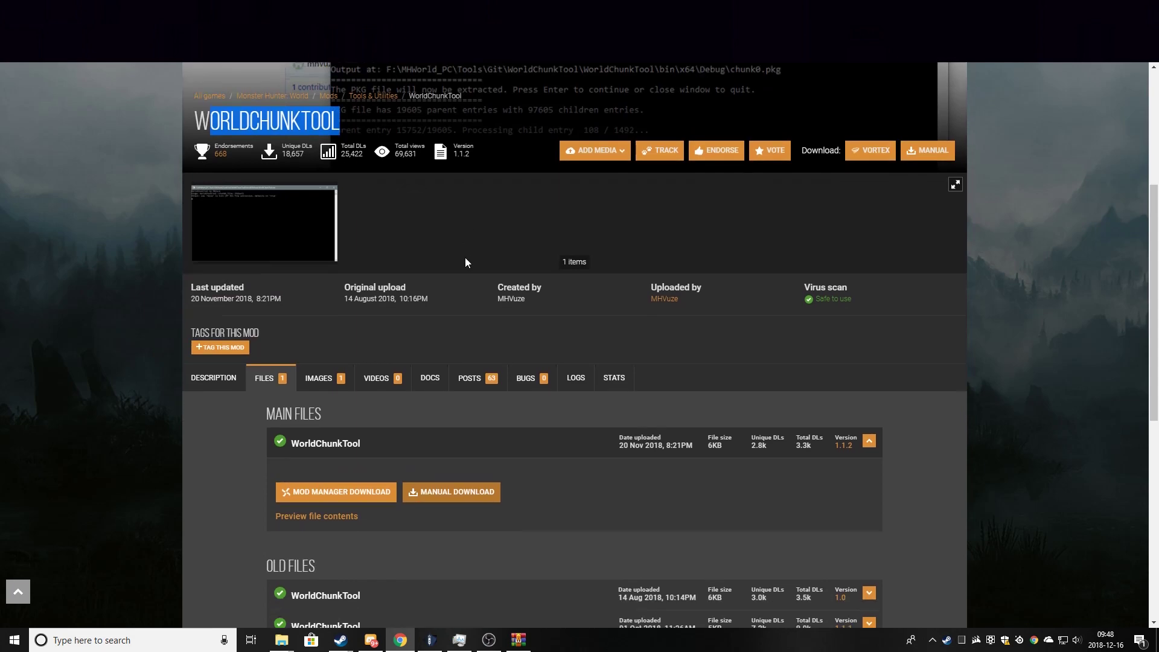
click(475, 403)
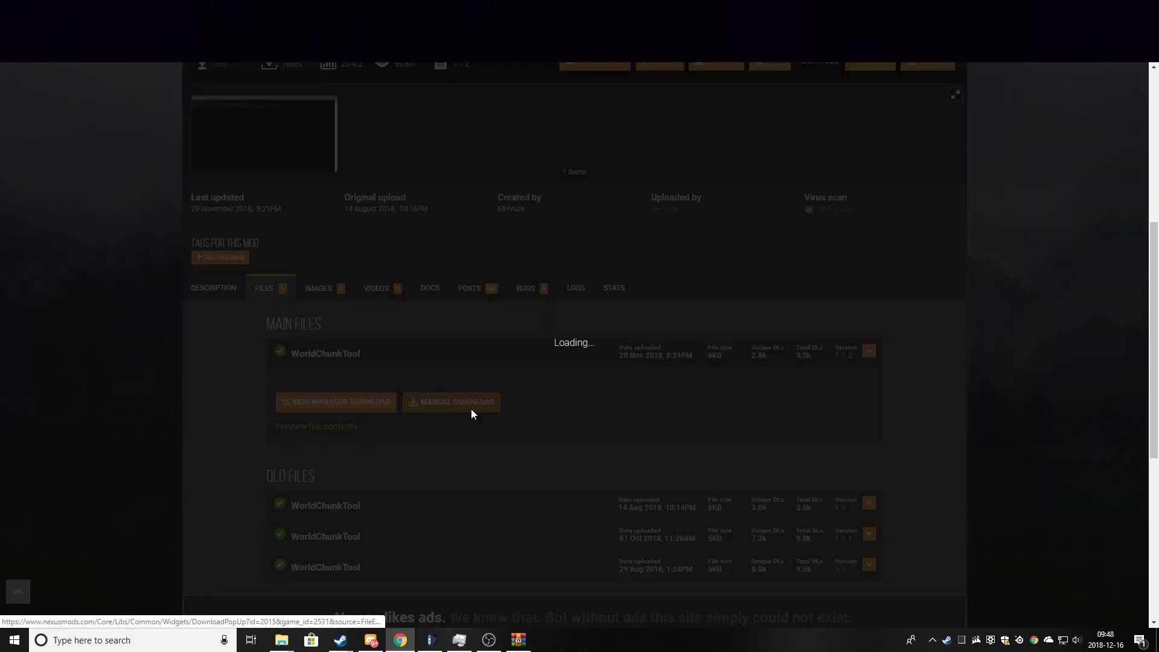
click(80, 619)
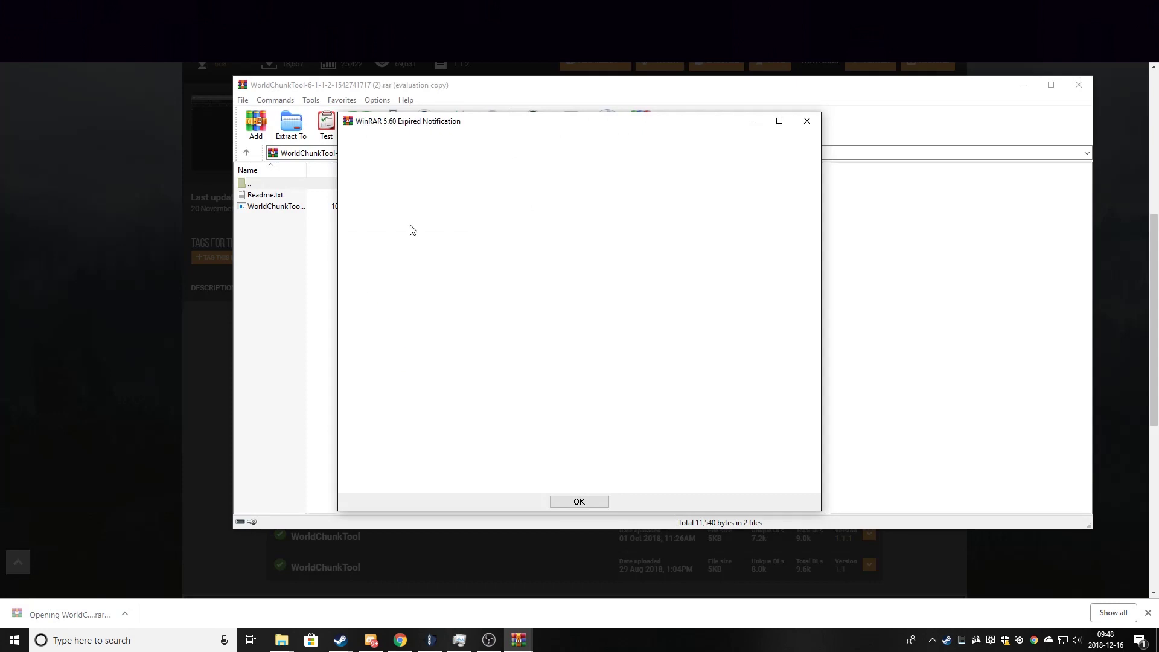
Drag WorldChunkTool.exe from the WinRAR archive into the youtube folder.
click(807, 121)
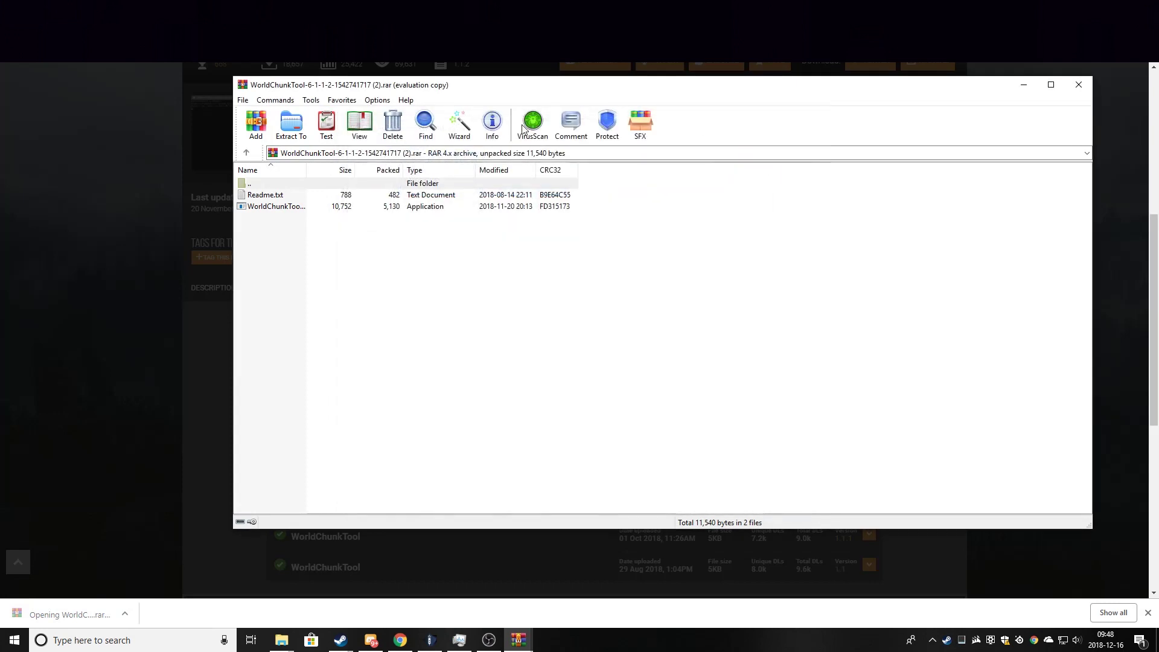
drag(450, 93, 474, 90)
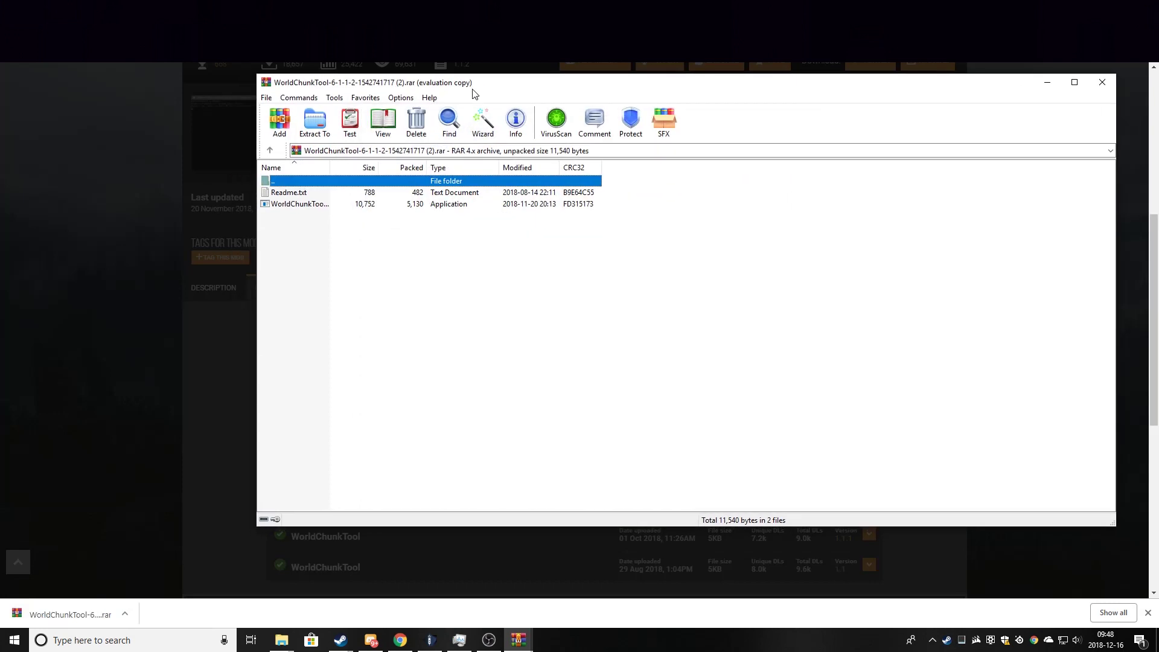
click(282, 639)
click(264, 574)
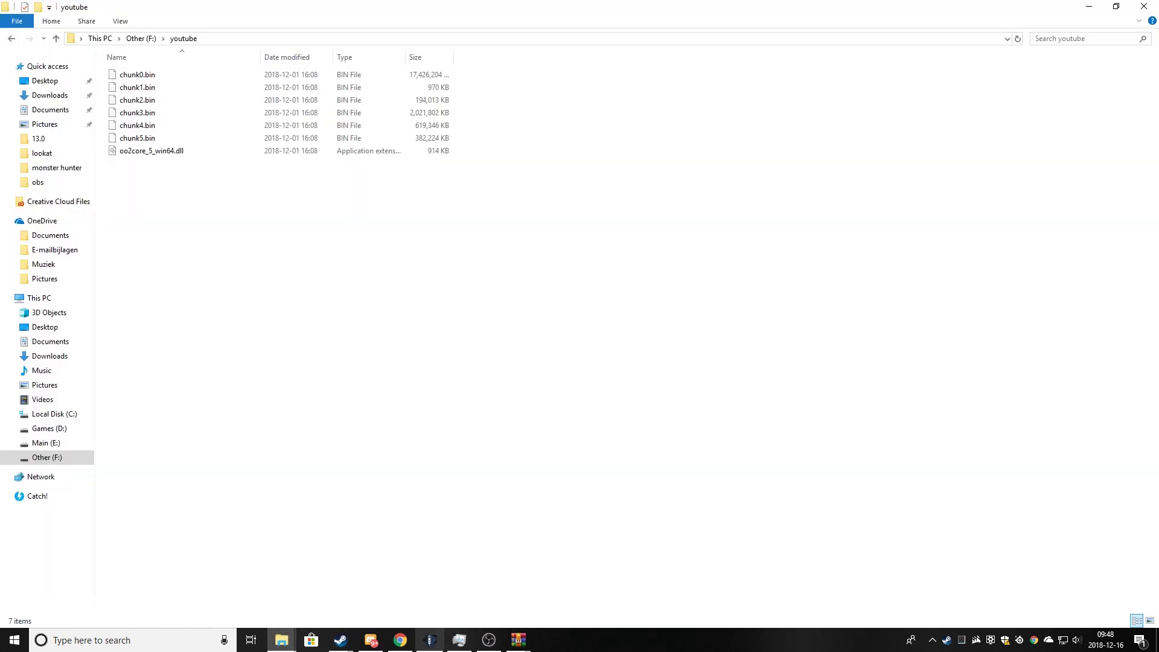
mouse_move(518, 639)
click(455, 583)
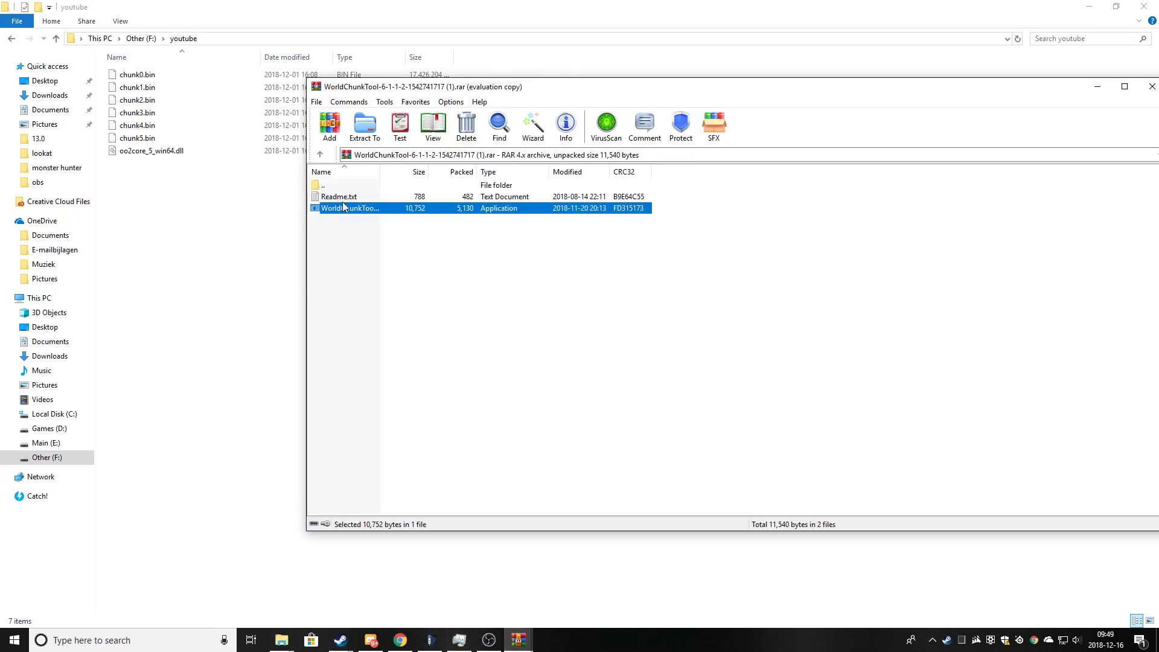
drag(342, 205, 221, 228)
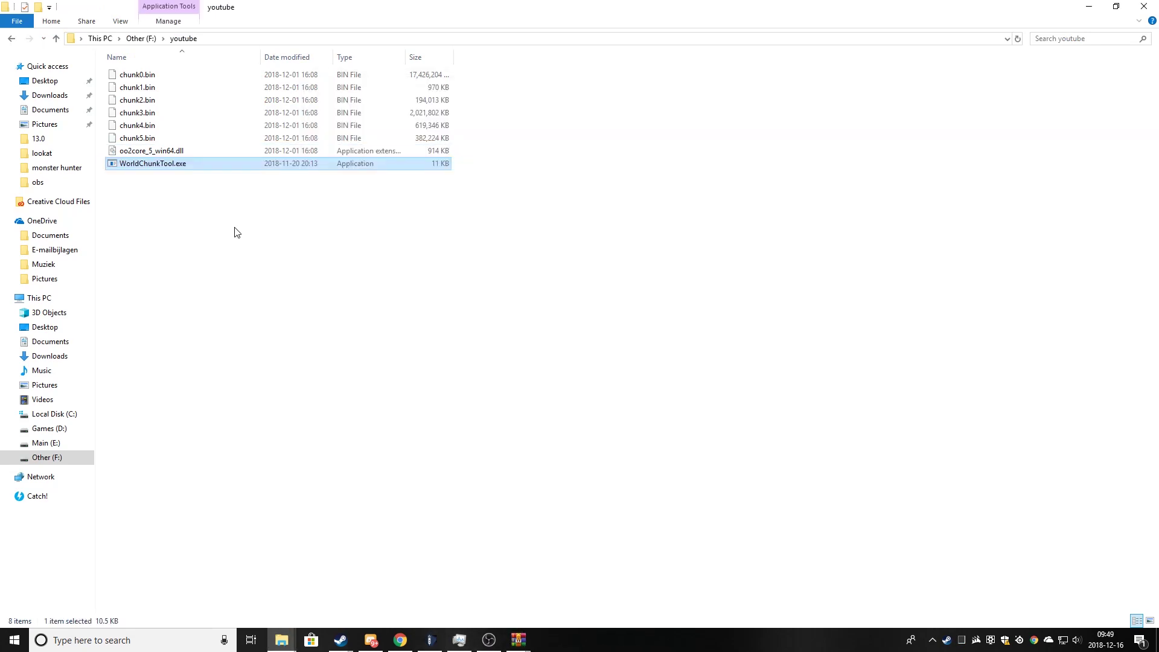
click(430, 74)
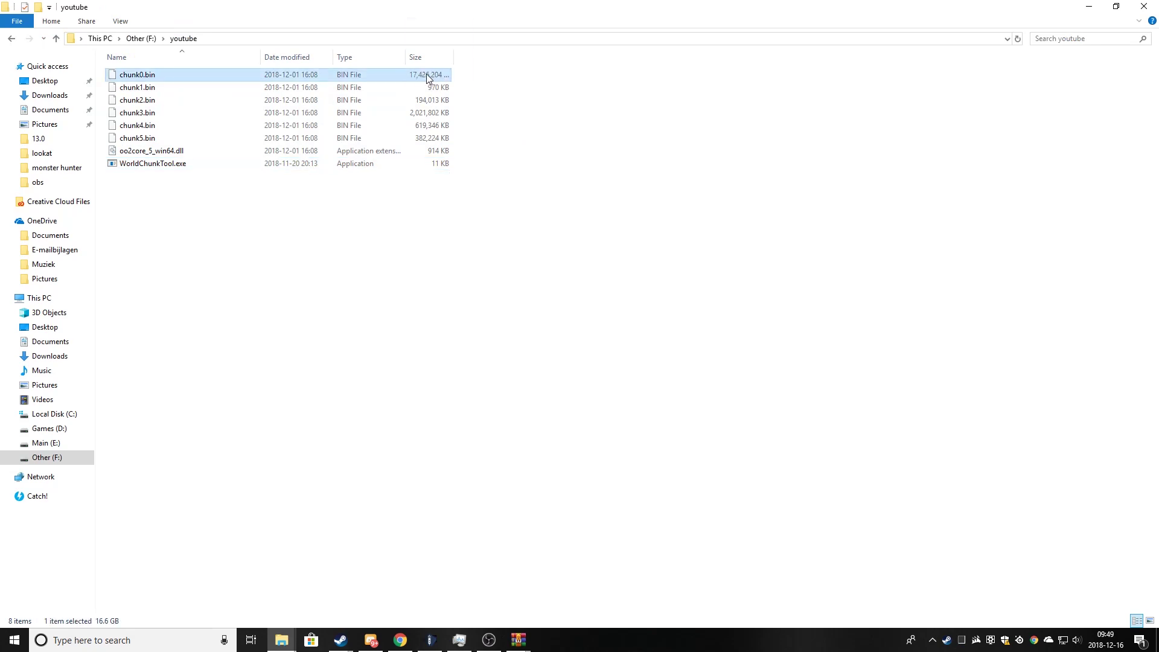
Unpack chunk0.bin with WorldChunkTool, extracting its 19605 entries into a chunk0 folder.
drag(426, 74, 192, 165)
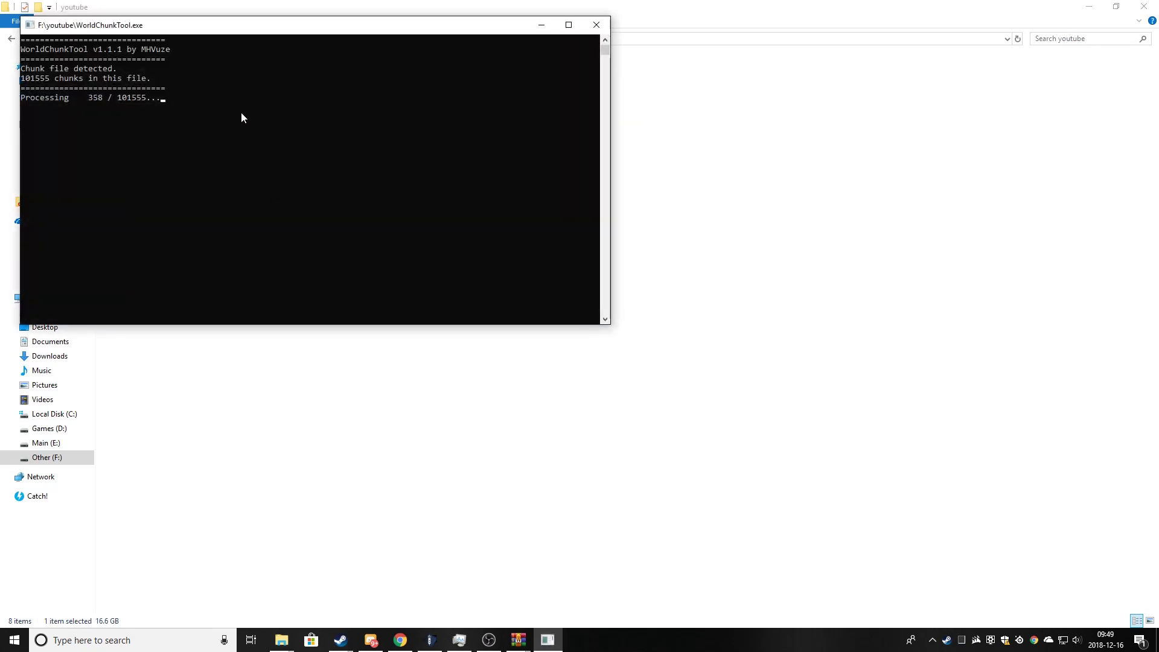
drag(228, 32, 338, 104)
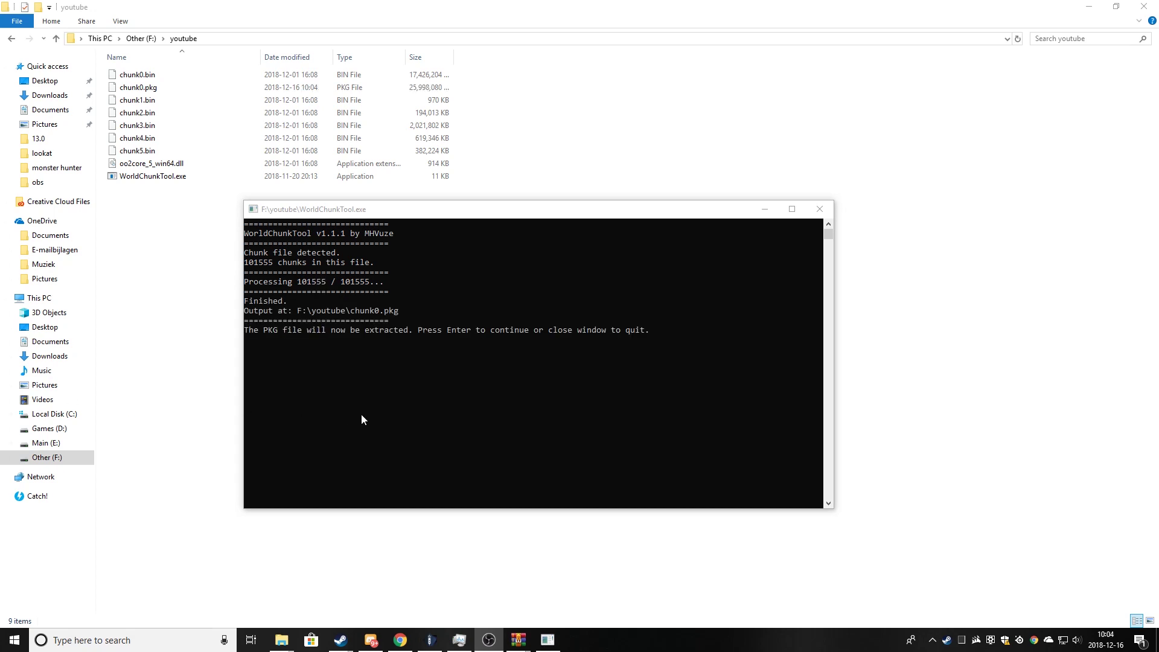
click(383, 382)
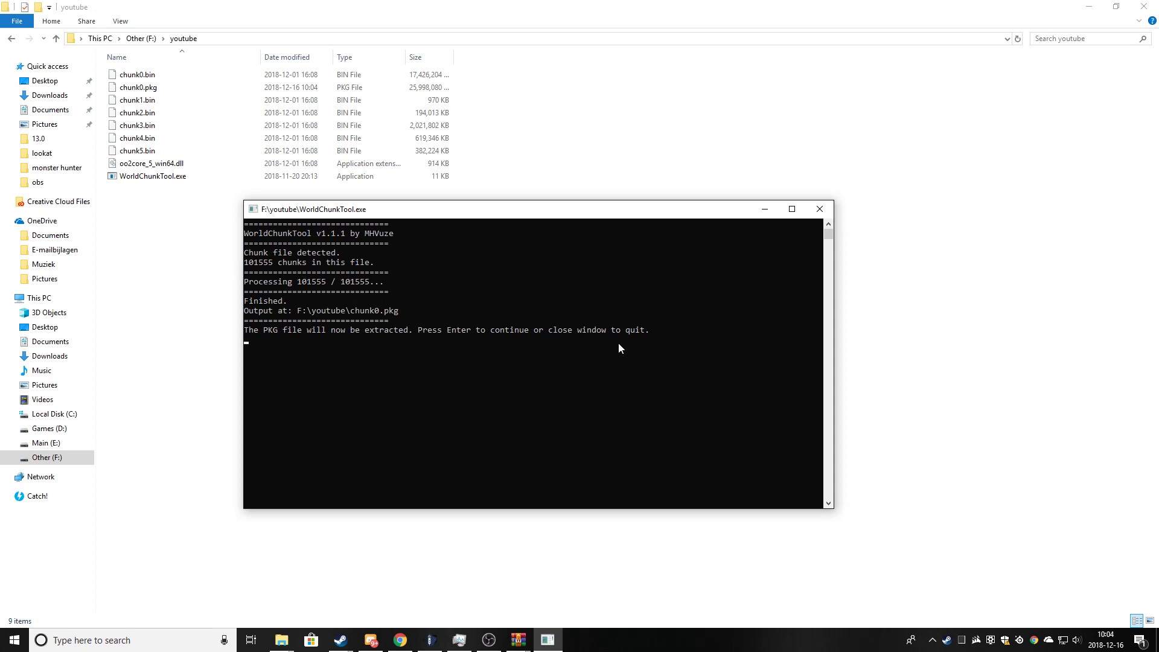
key(Return)
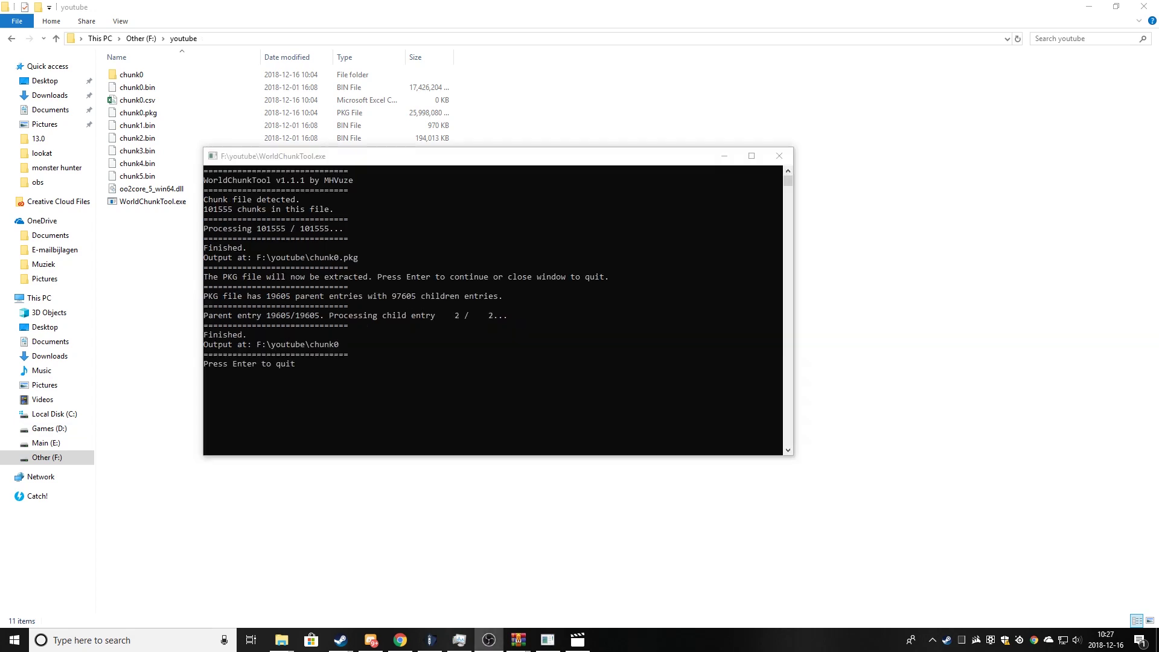
click(347, 361)
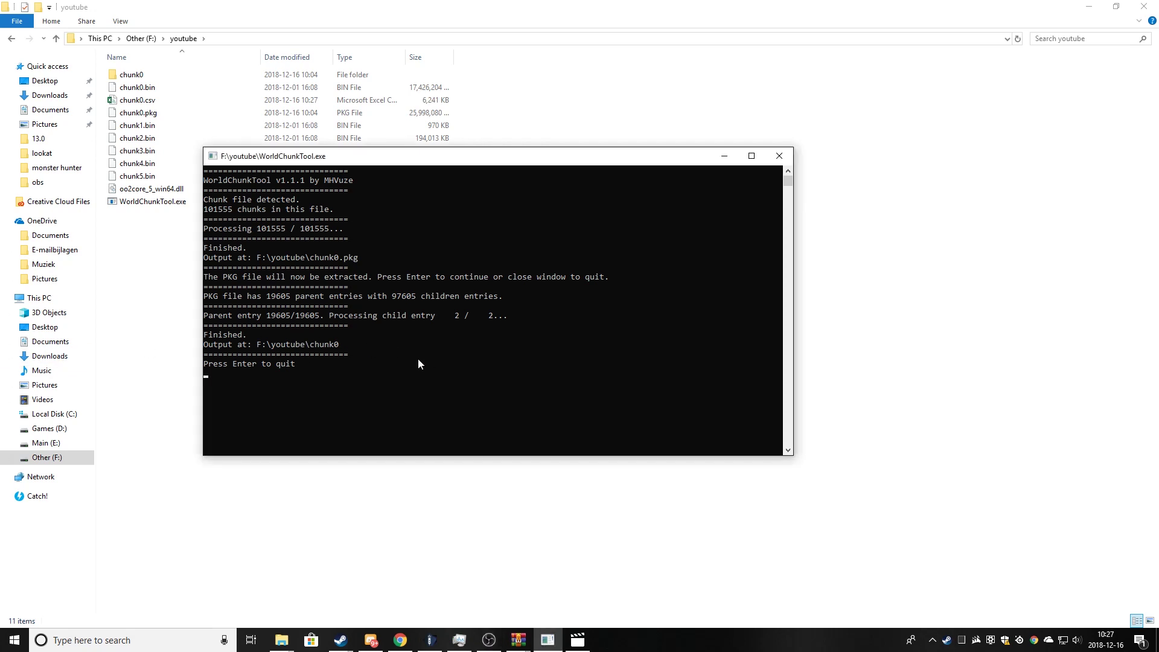
key(Return)
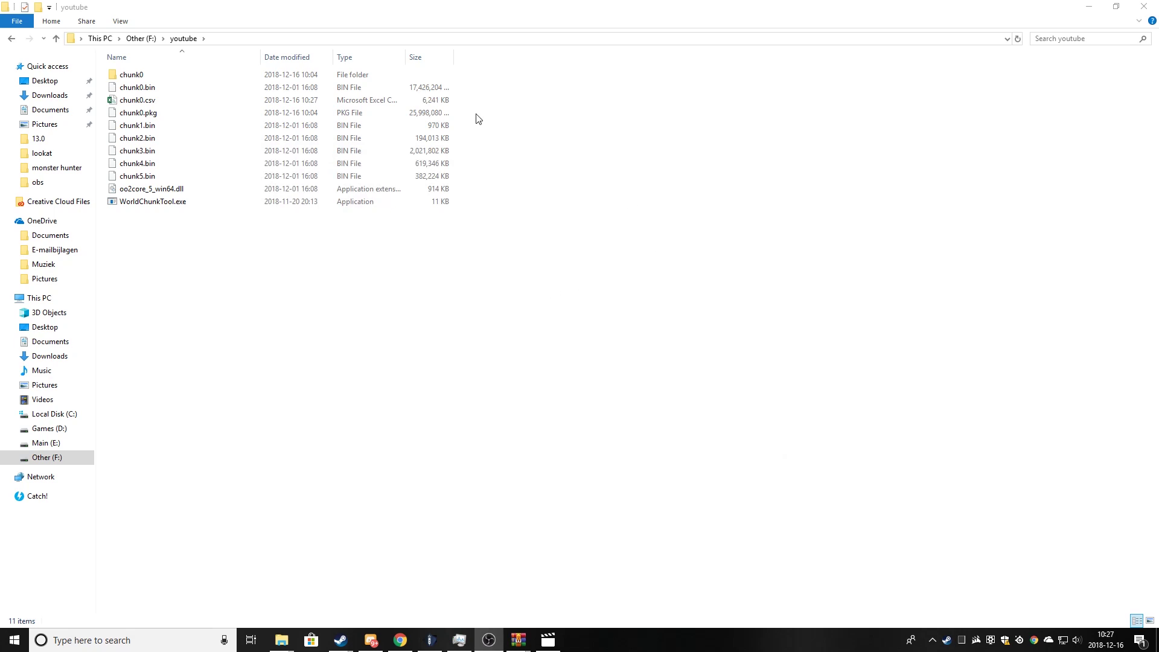
Permanently delete chunk0.bin, chunk0.csv and chunk0.pkg from the youtube folder.
drag(476, 119, 423, 90)
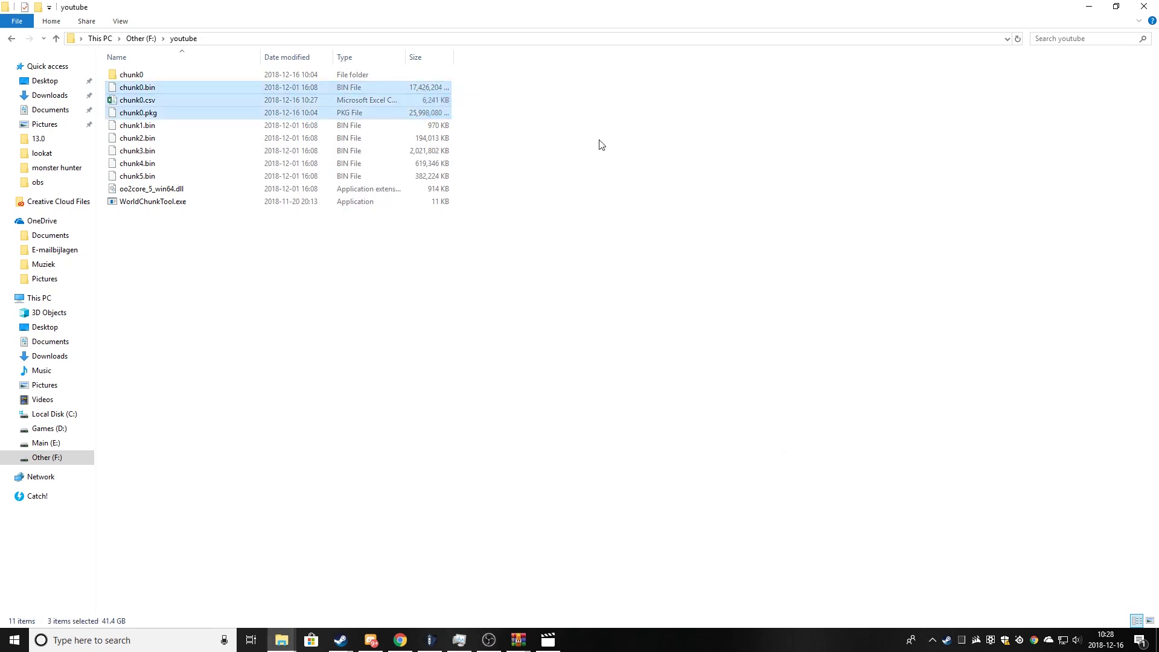
key(Delete)
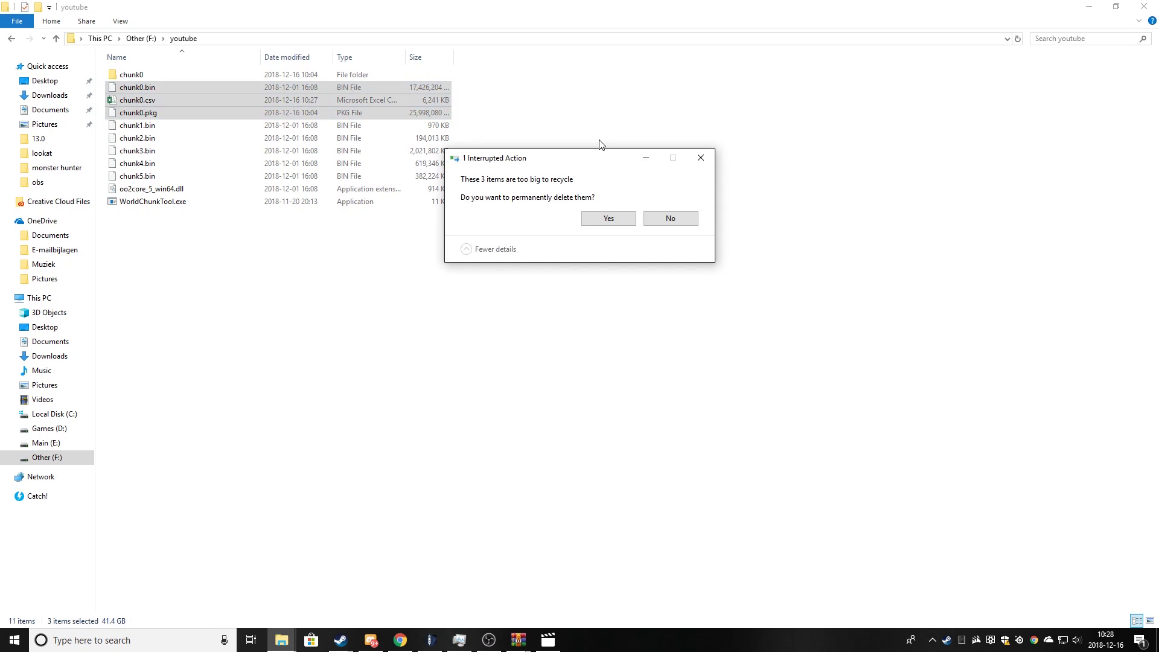
click(609, 216)
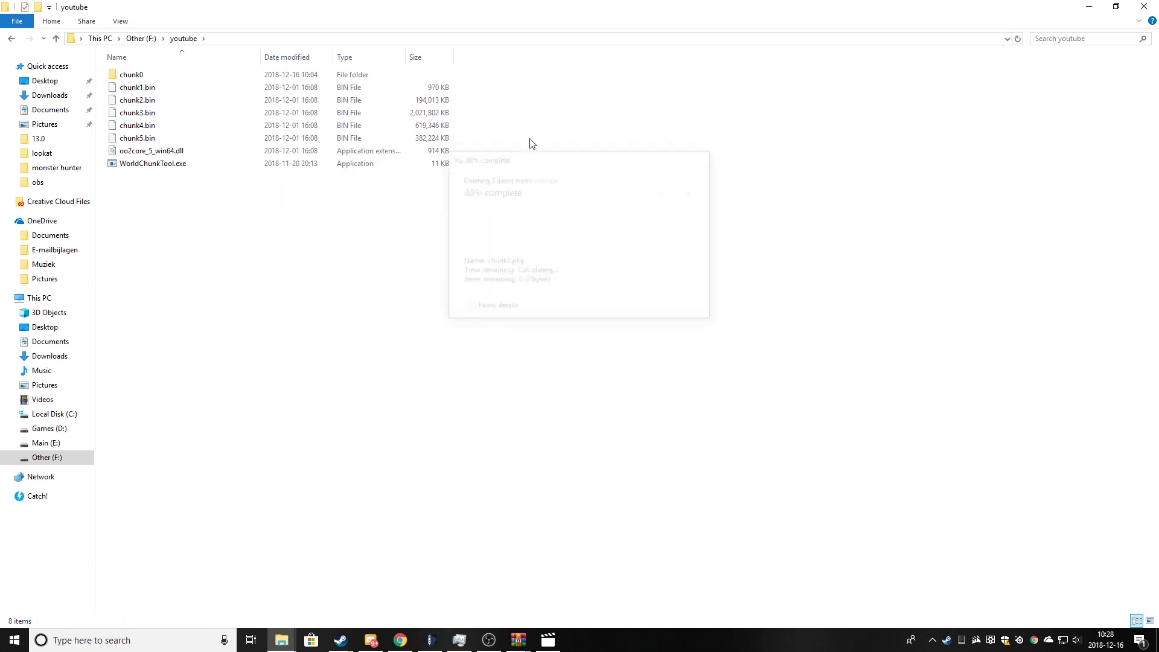
click(442, 88)
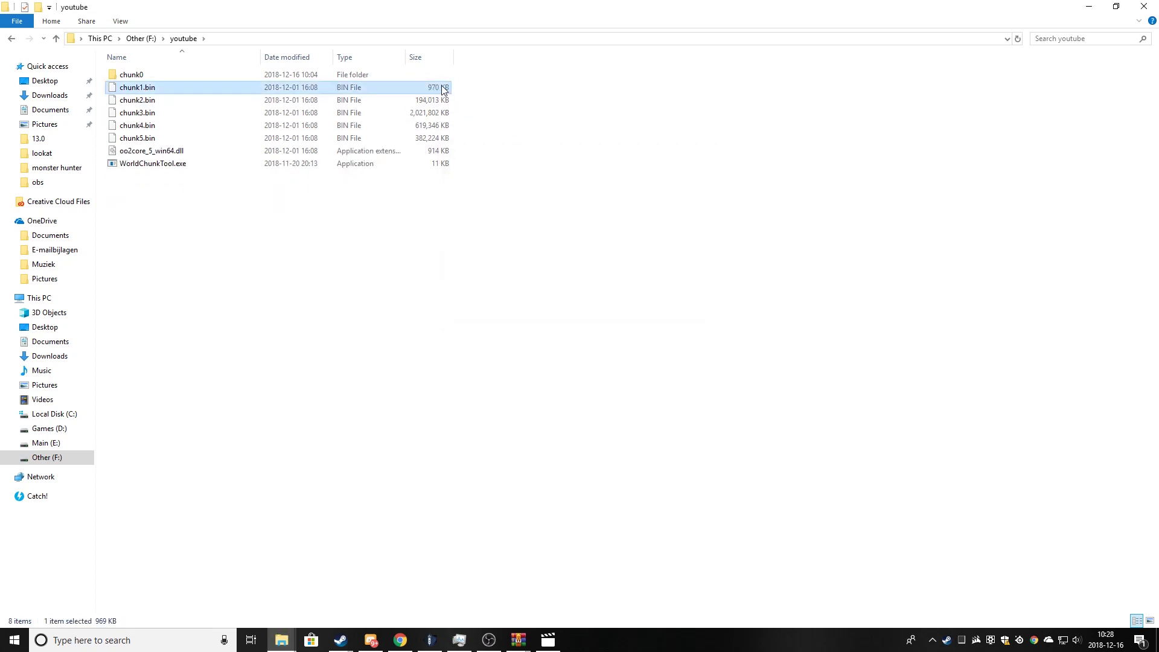
Unpack chunk1.bin with WorldChunkTool and delete chunk1.bin, chunk1.csv and chunk1.pkg.
drag(440, 91, 390, 166)
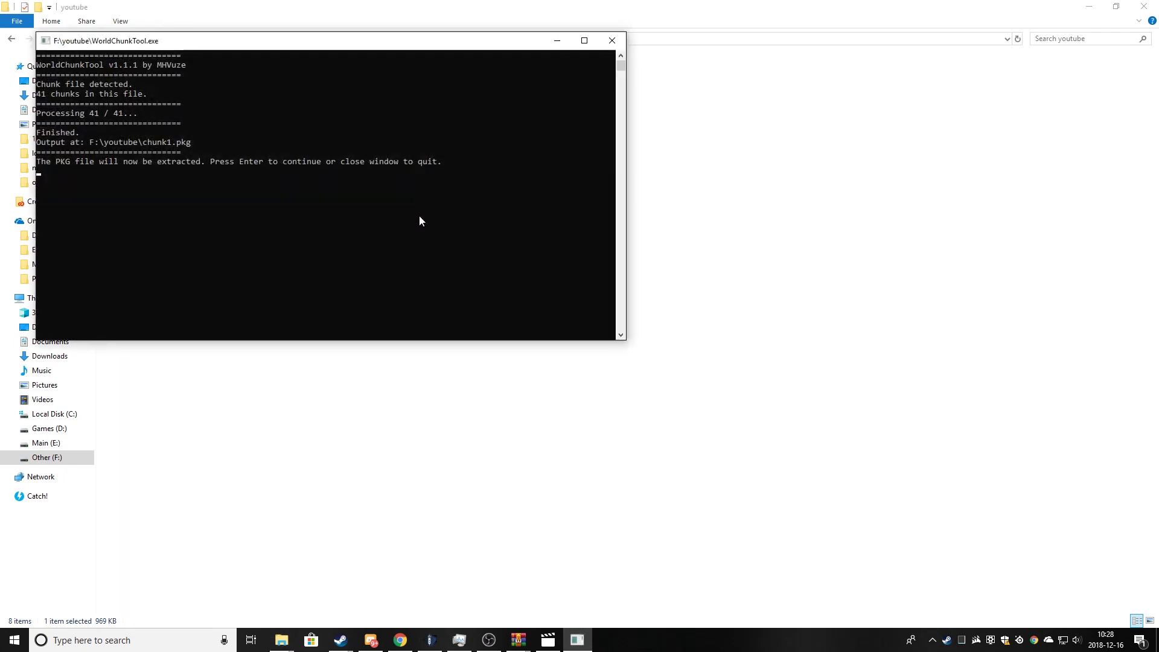
key(Return)
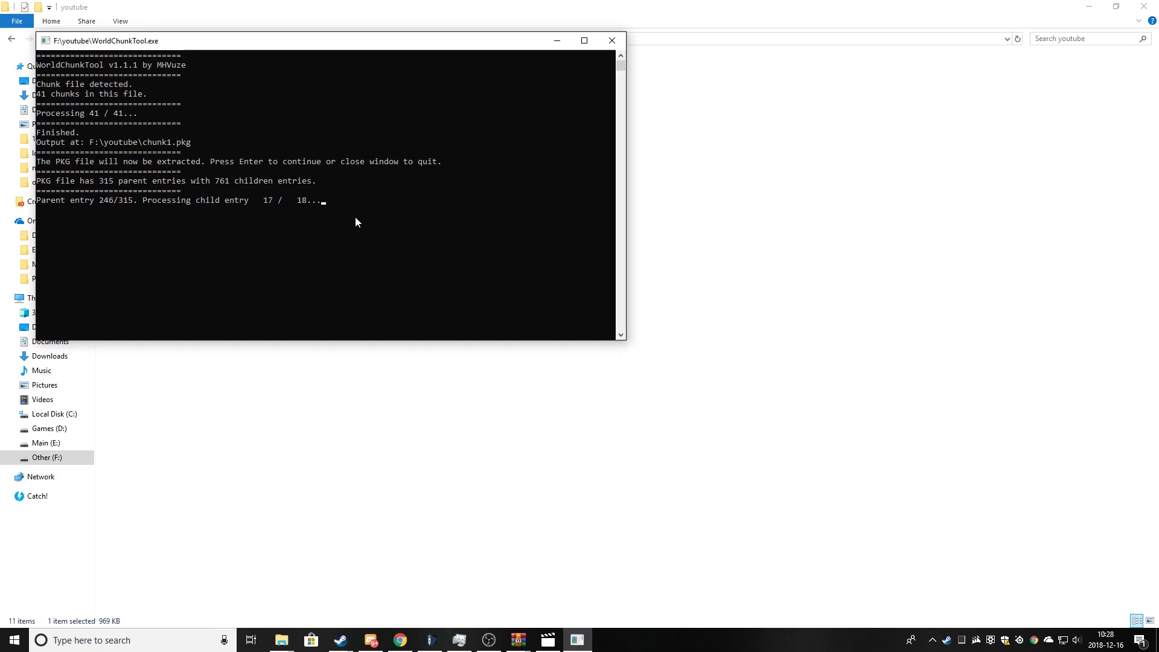
key(Return)
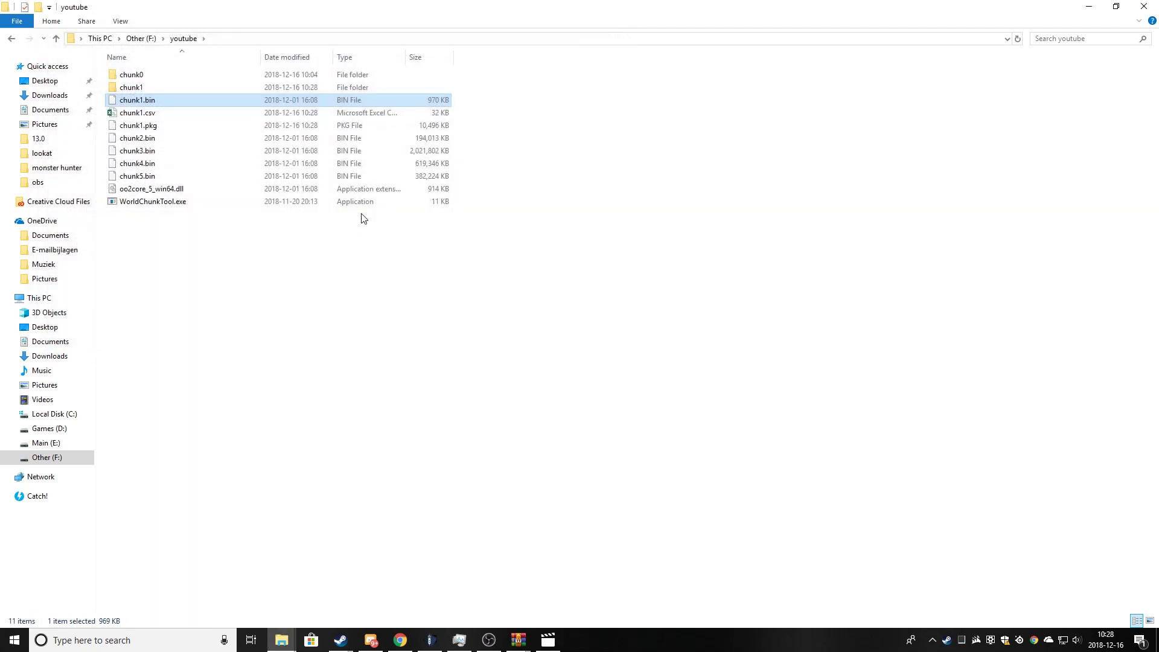
drag(470, 131, 384, 163)
key(Delete)
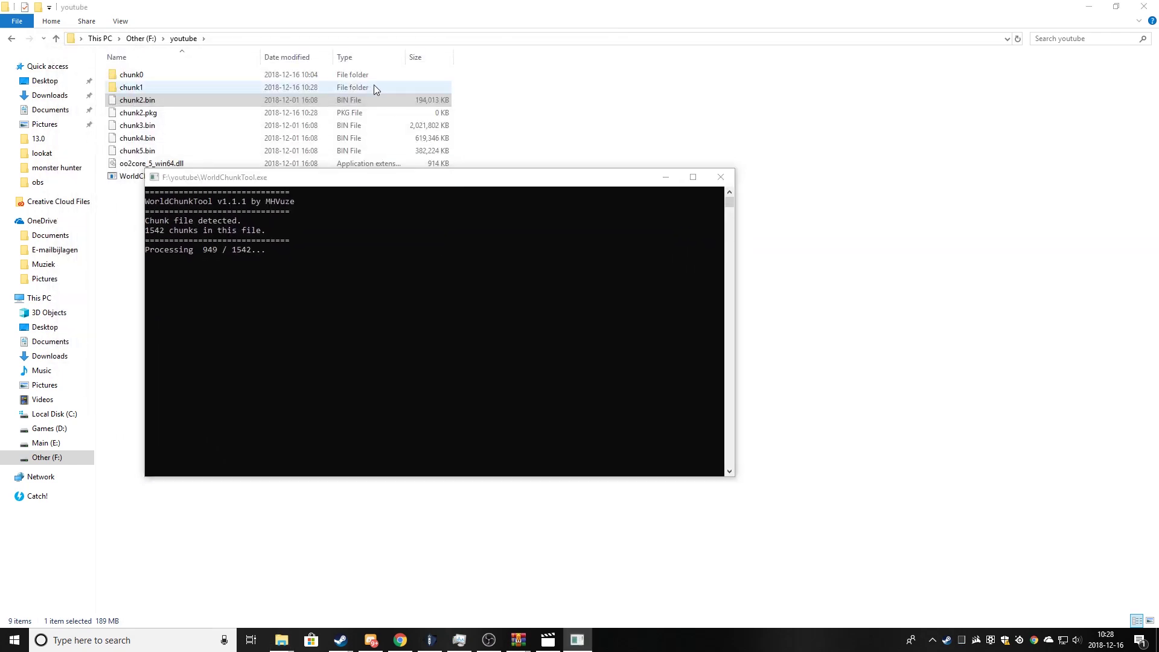
Browse the extracted chunk1 folder down to npc\npc017\text, then return to chunk1.
double_click(374, 86)
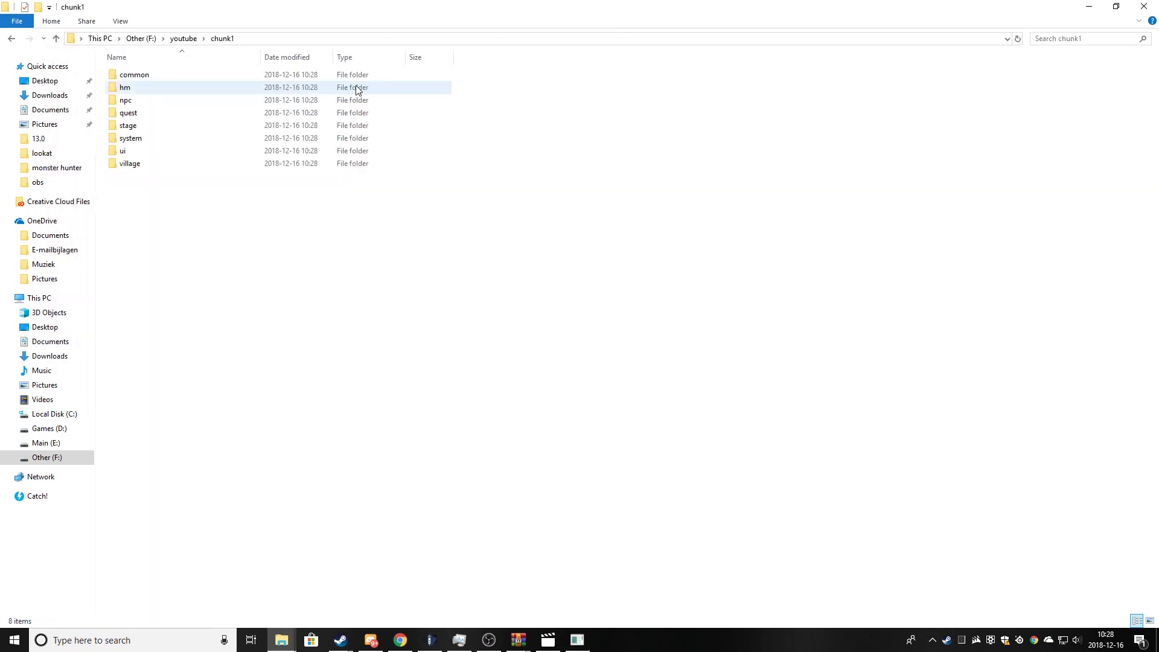
double_click(312, 100)
double_click(207, 75)
double_click(208, 73)
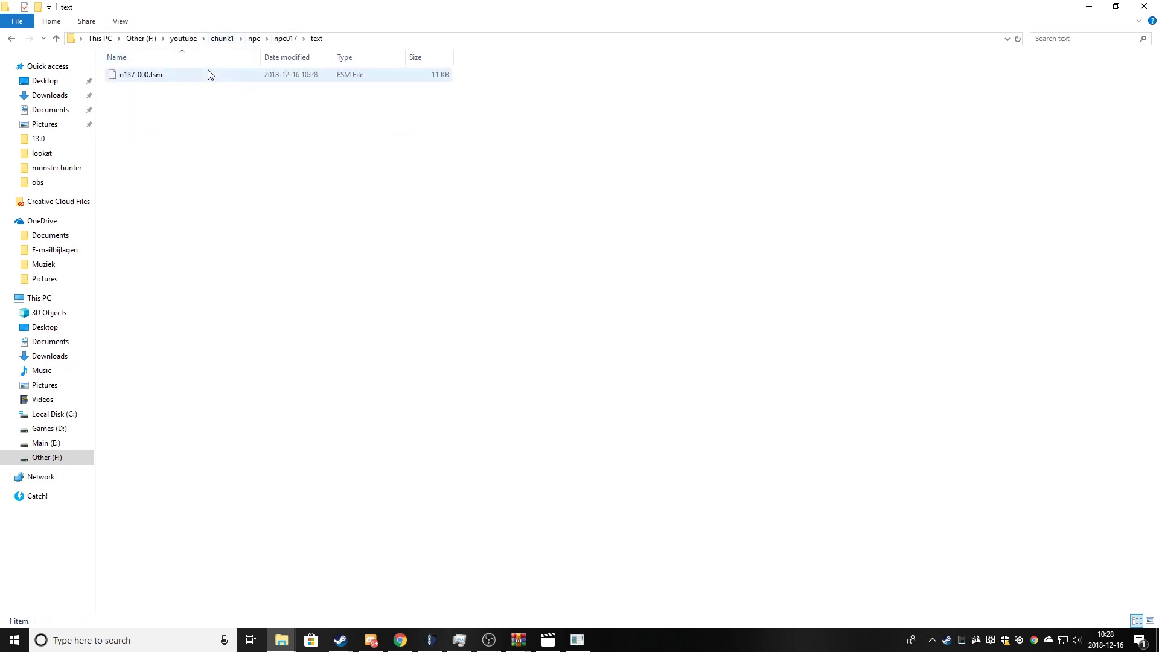
click(222, 38)
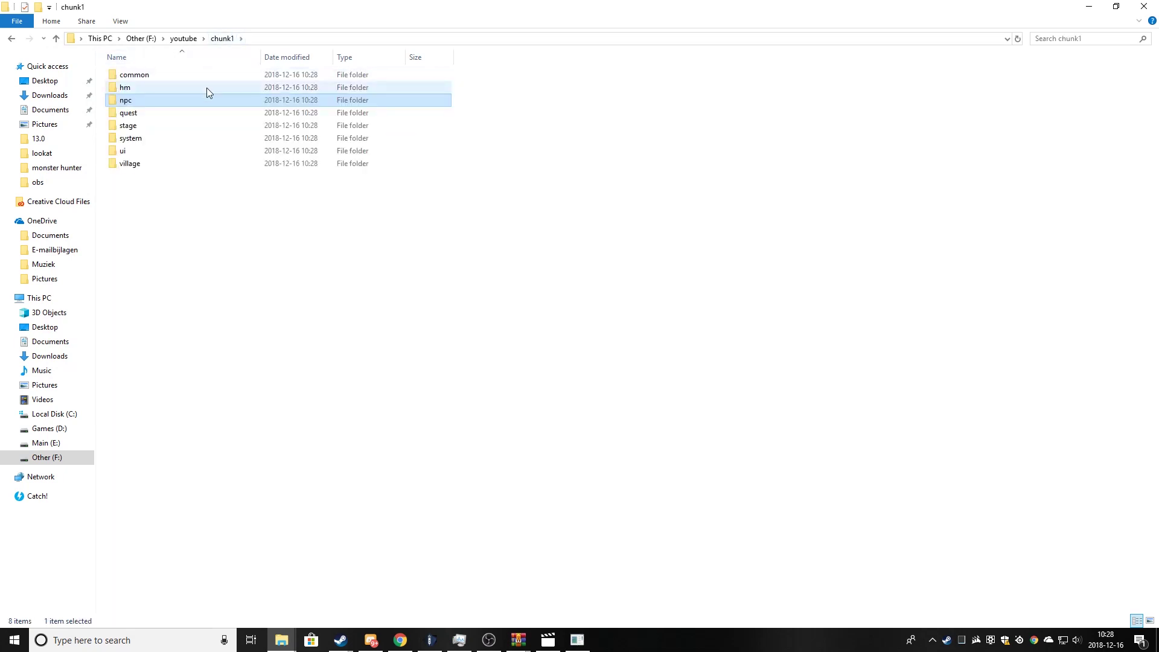
Finish extracting chunk2 in the WorldChunkTool console and quit the tool.
click(184, 39)
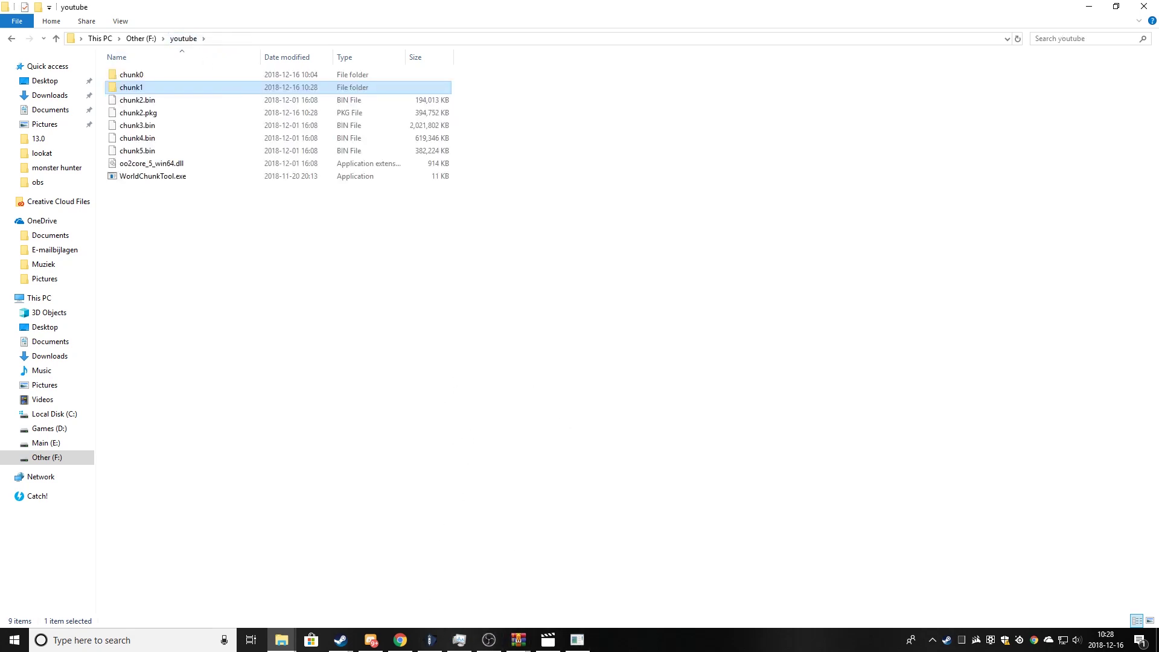
click(583, 644)
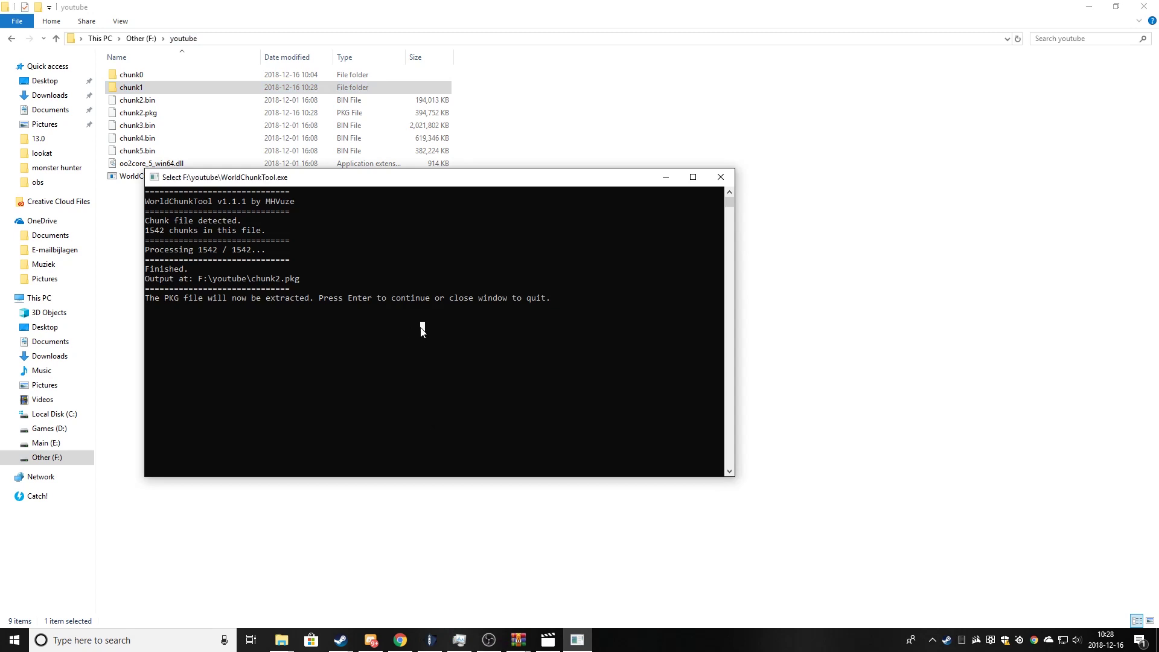
key(Return)
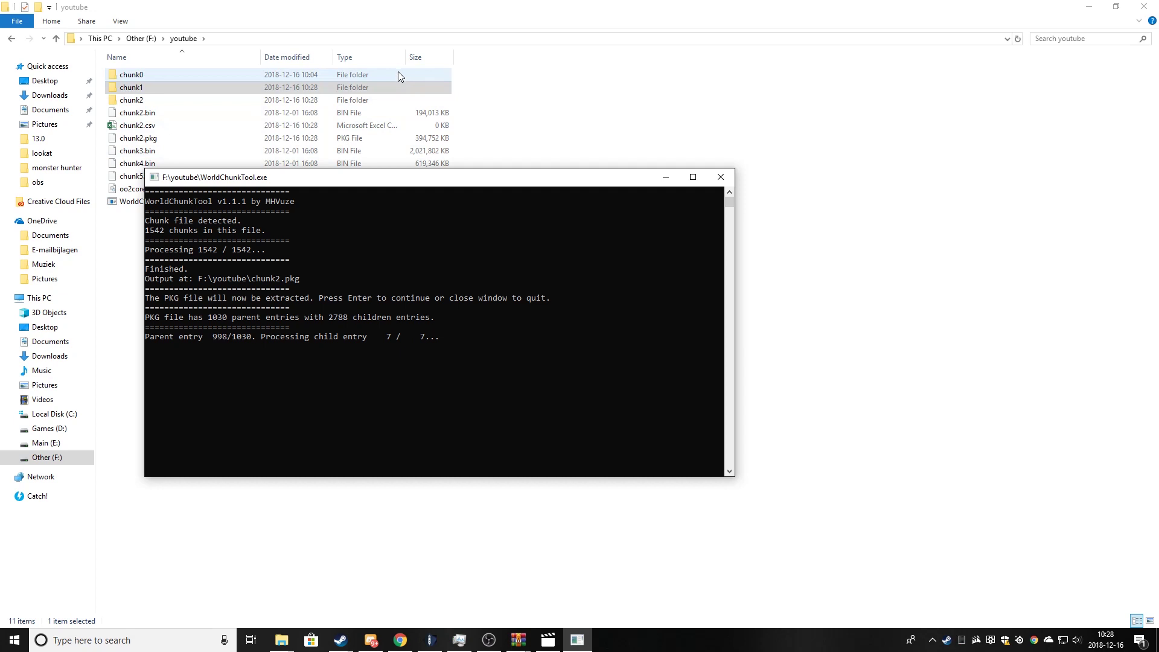
click(369, 309)
key(Return)
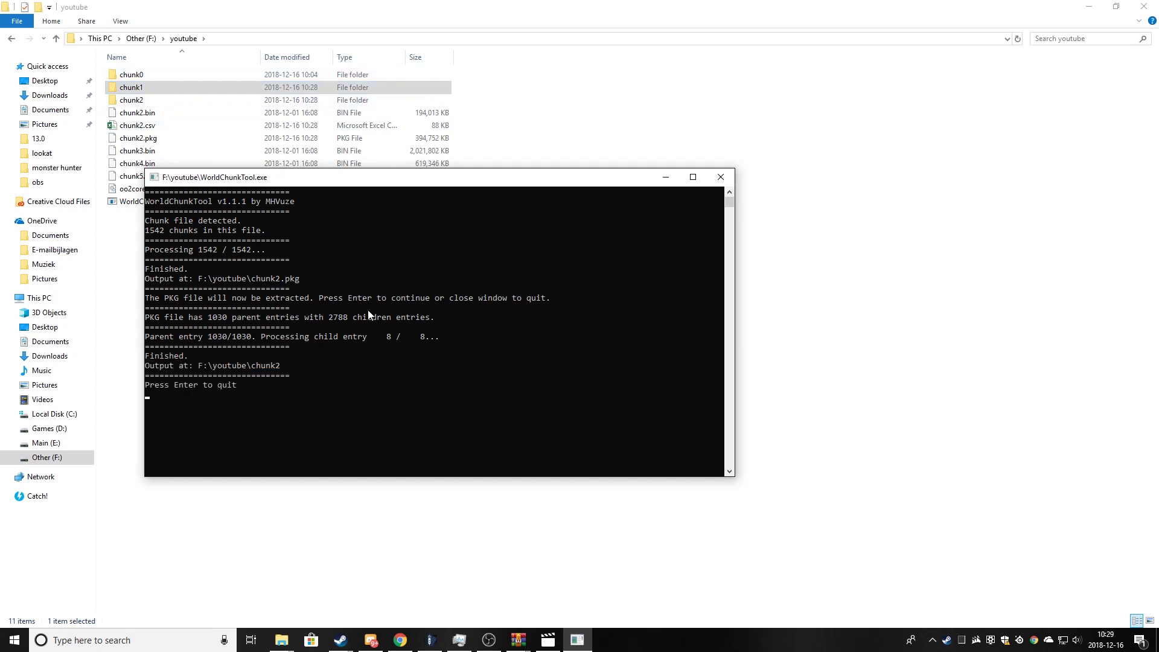
key(Return)
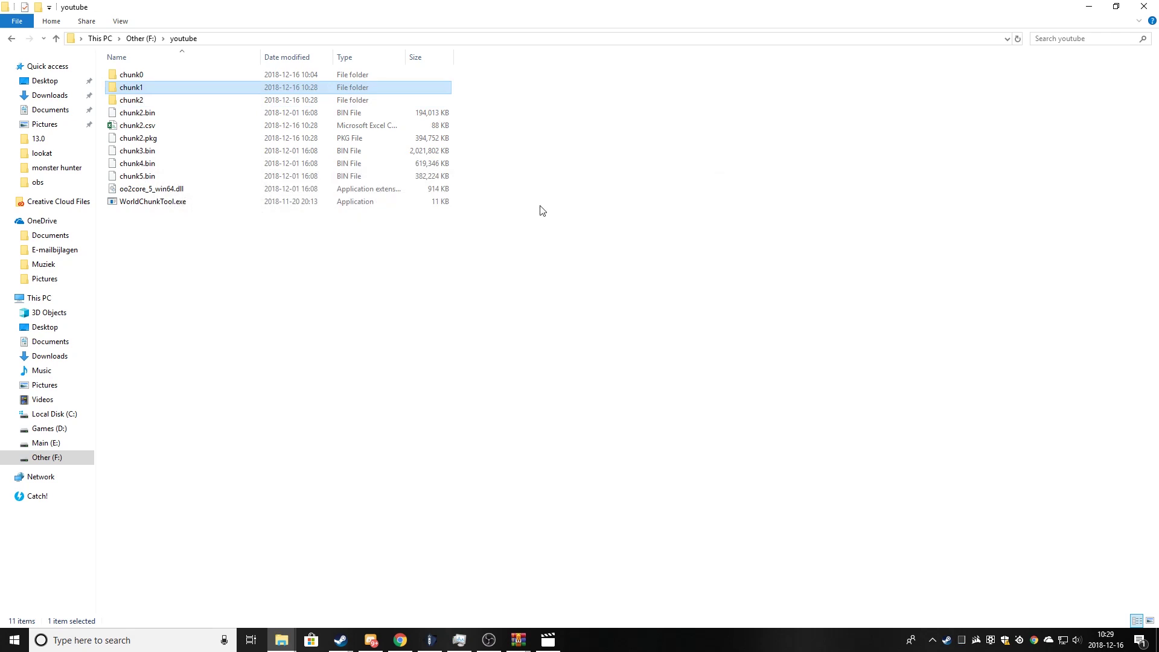
Delete chunk2.bin, chunk2.csv and chunk2.pkg, then drop chunk3.bin on WorldChunkTool.exe.
drag(467, 144, 423, 117)
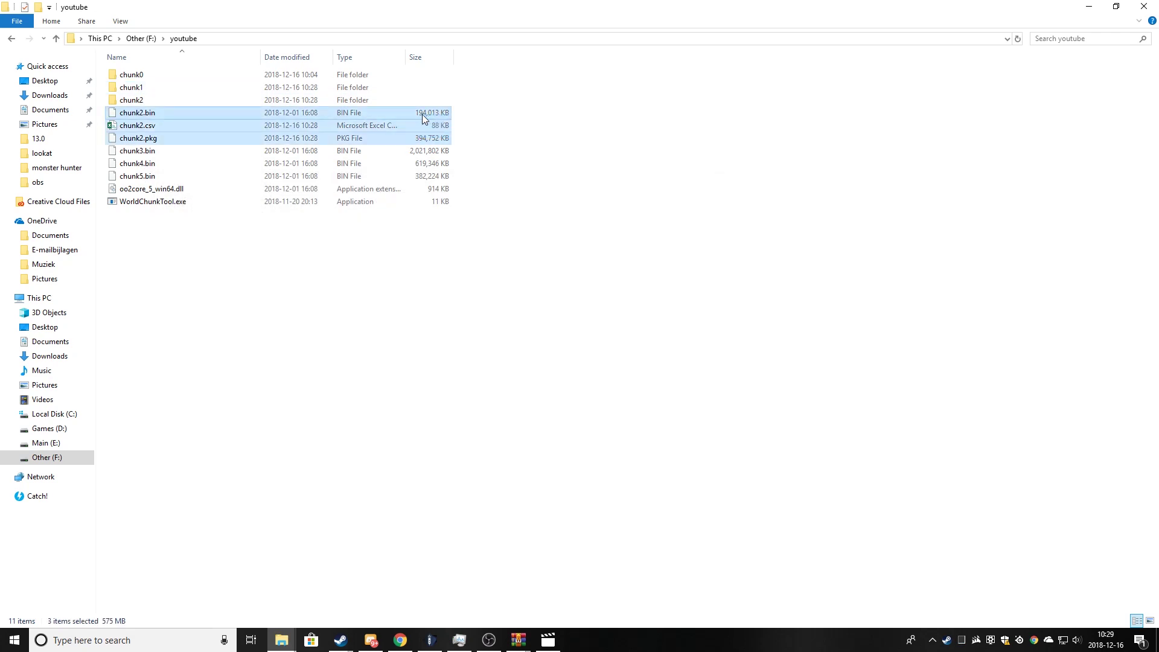
key(Delete)
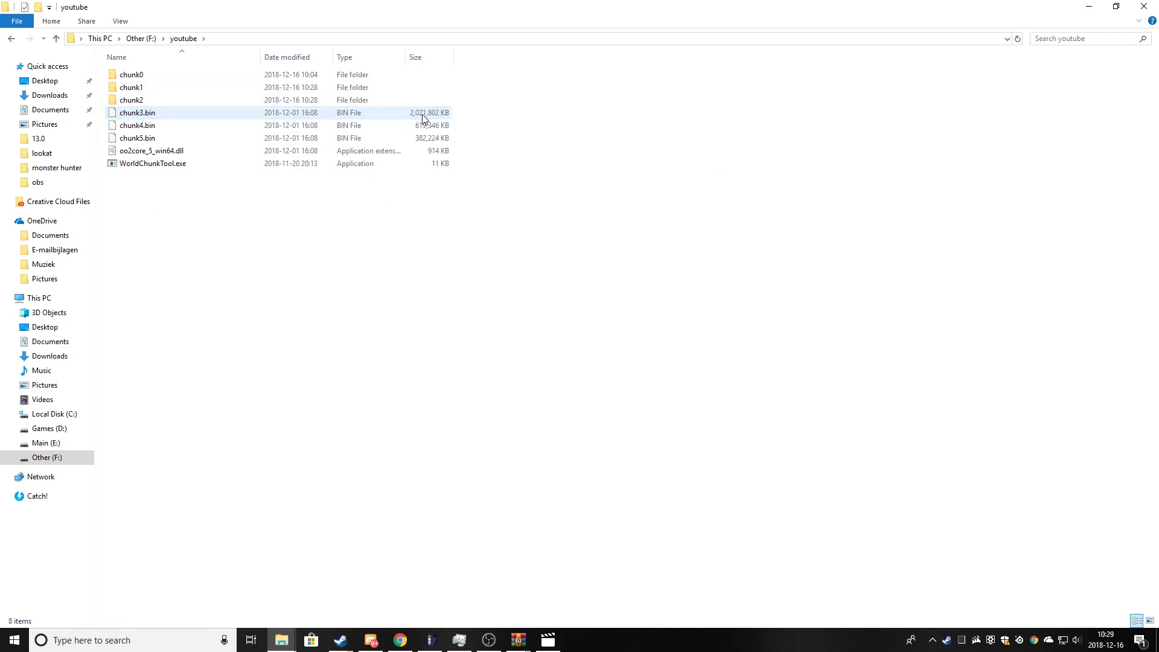
drag(422, 116, 404, 163)
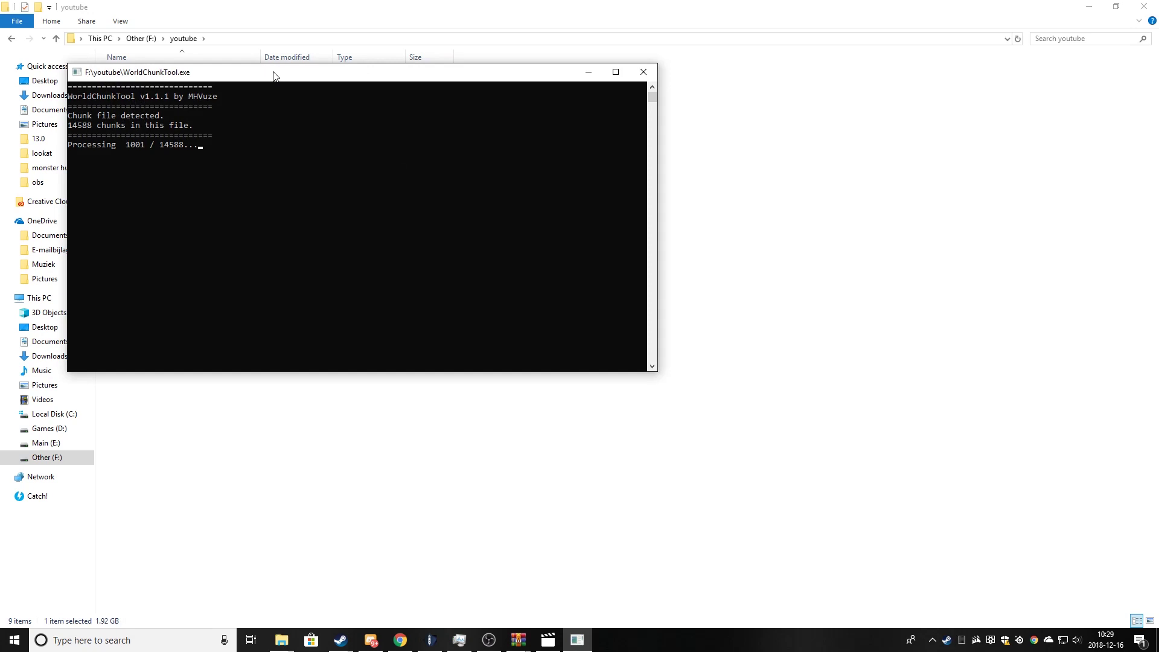
Move the WorldChunkTool console aside while the remaining chunks unpack.
drag(273, 74, 474, 219)
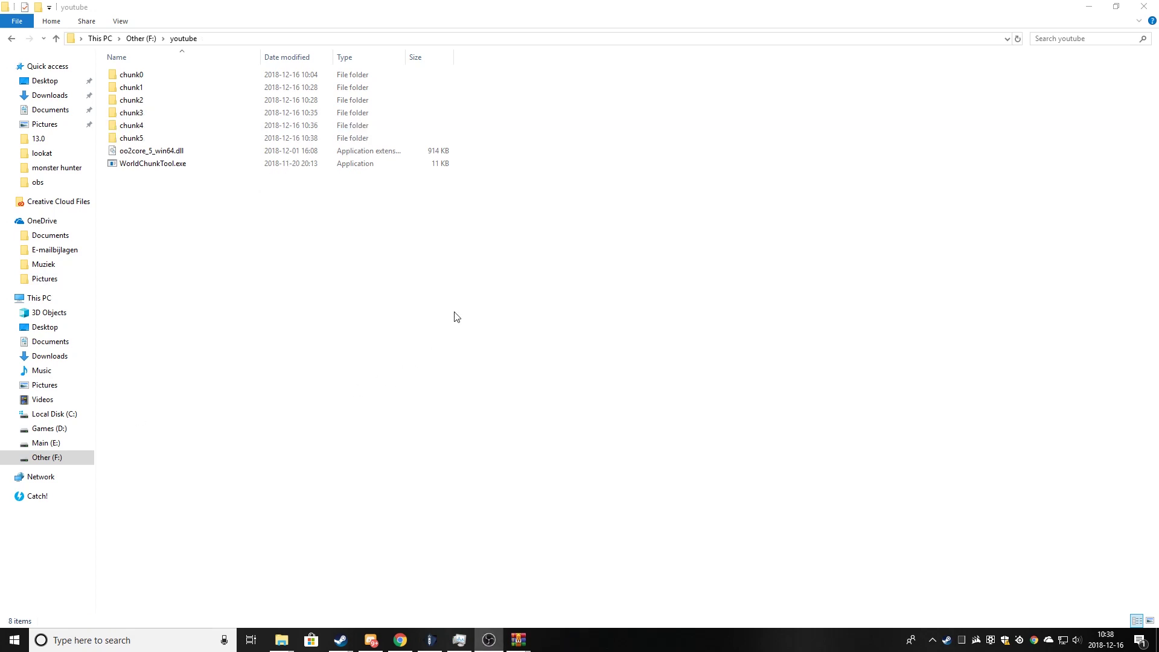
drag(488, 141, 466, 79)
double_click(417, 75)
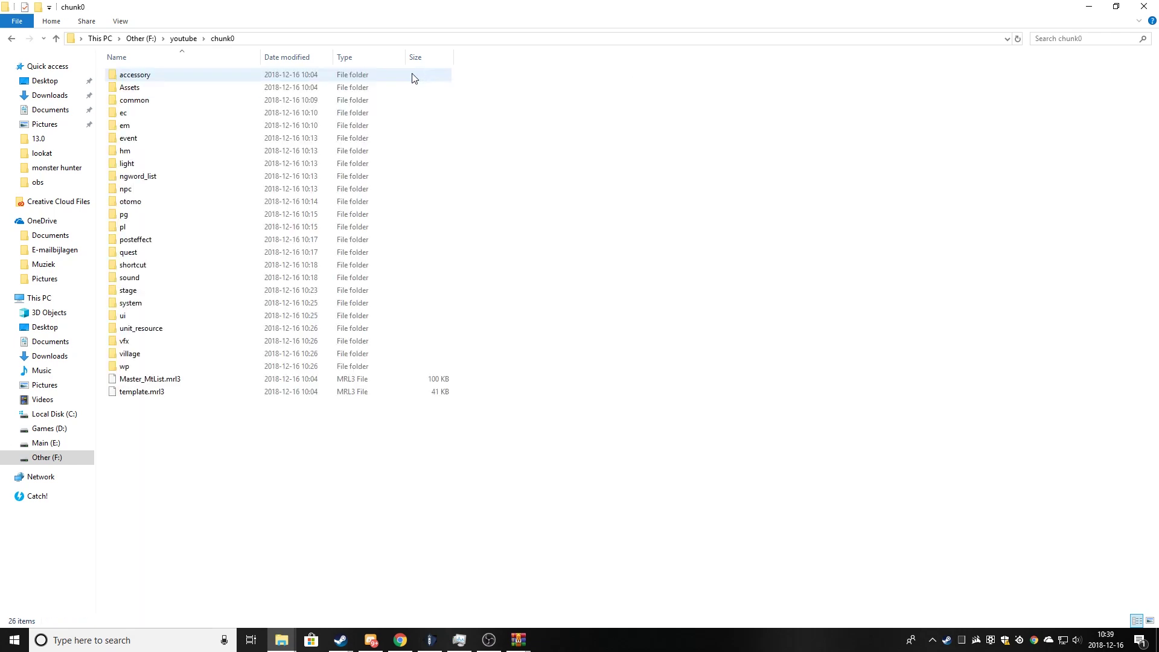
click(183, 39)
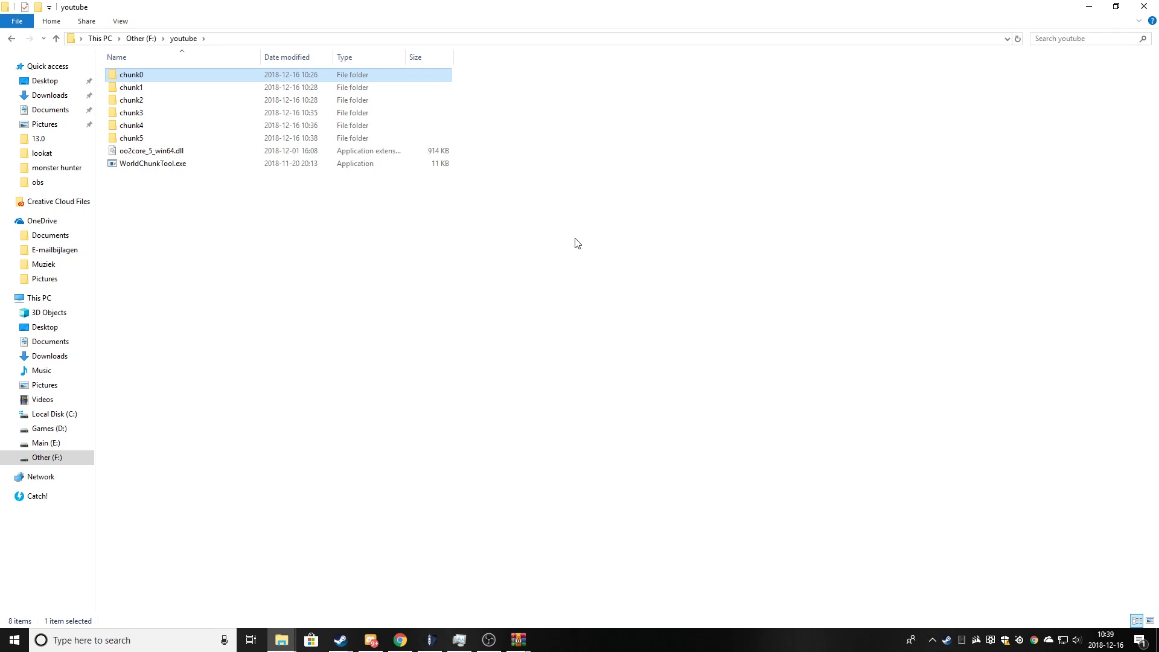
key(alt+Tab)
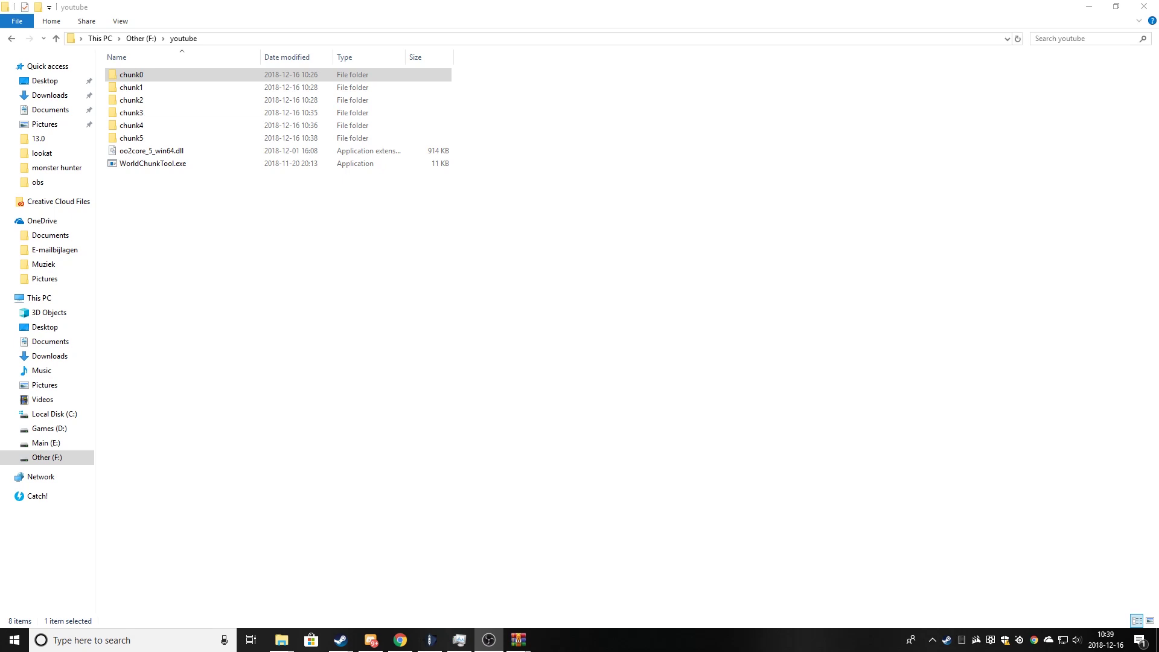
click(586, 277)
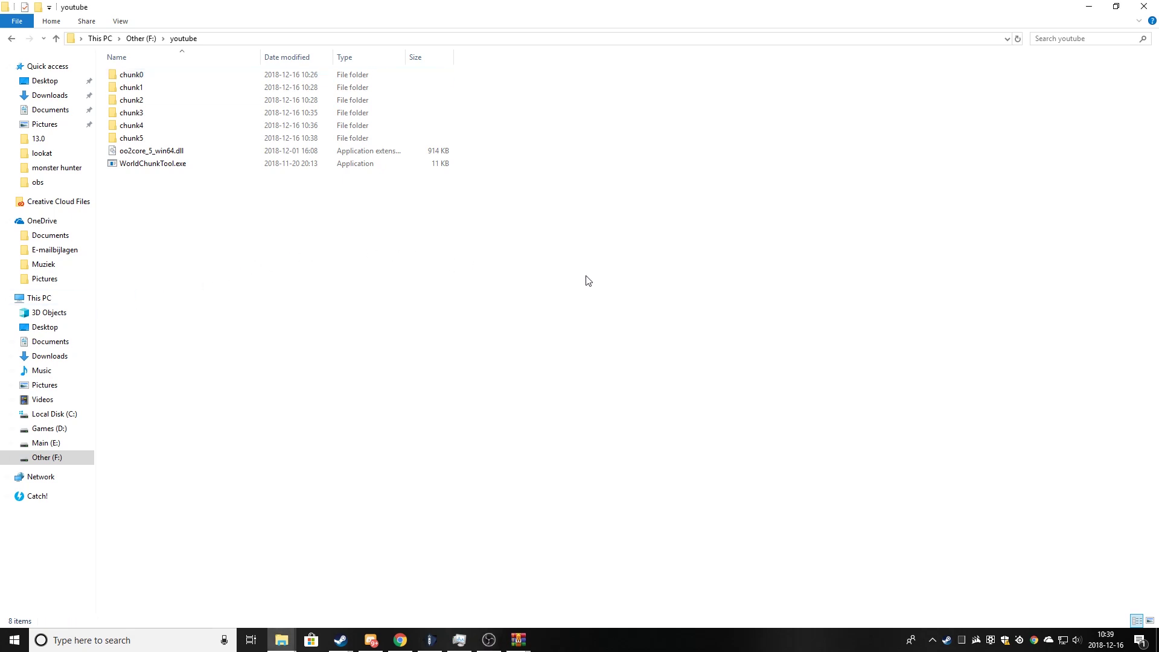